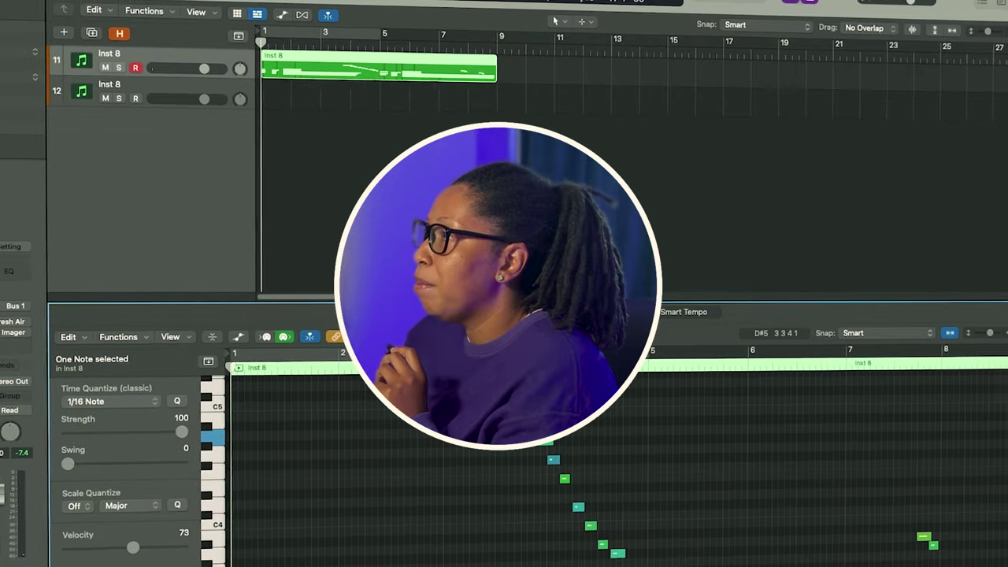
Play back the first Inst 8 part and record an accompanying chord part on the second Inst 8 track.
{"action": "key", "text": "space"}
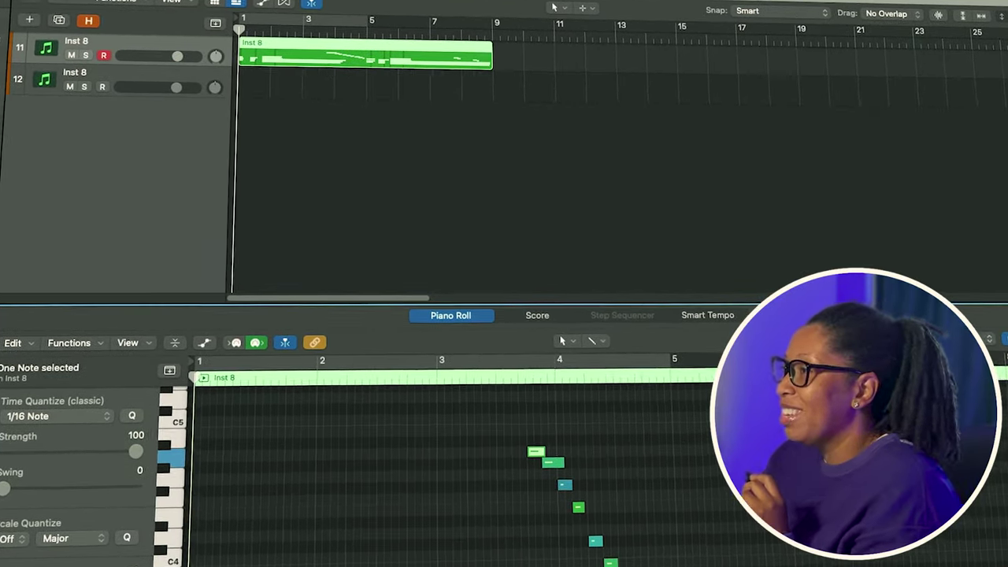
{"action": "left_click", "coordinate": [107, 75]}
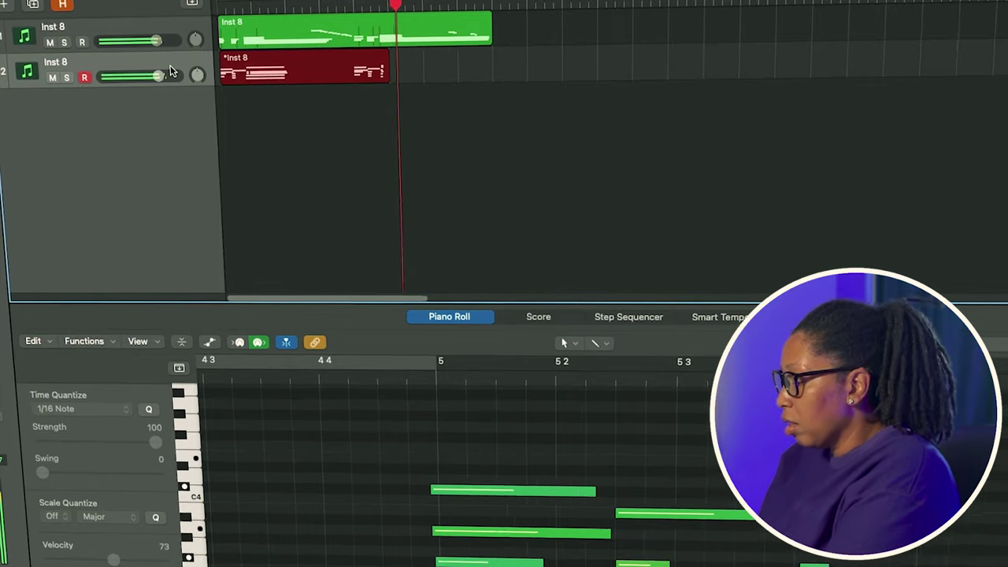
{"action": "key", "text": "space"}
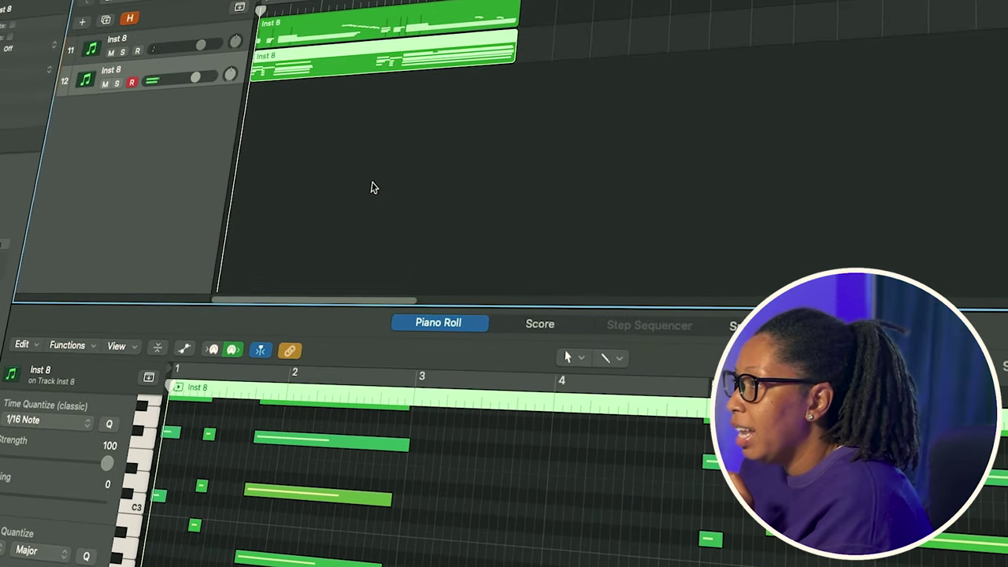
Shift the chord notes at bar 5 of the second Inst 8 region slightly in time and play back that passage.
{"action": "left_click_drag", "start_coordinate": [671, 558], "coordinate": [636, 390]}
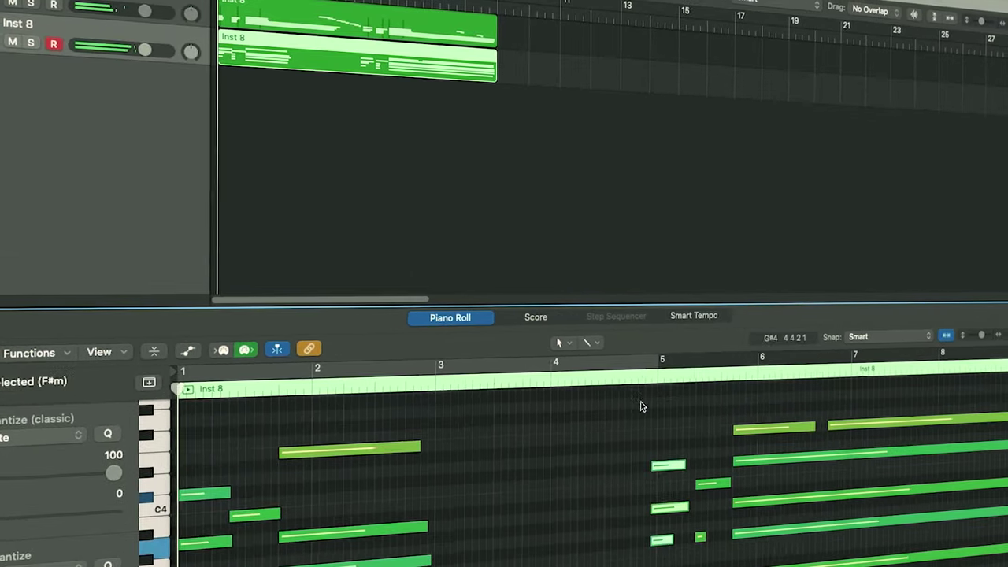
{"action": "left_click_drag", "start_coordinate": [655, 466], "coordinate": [661, 464]}
{"action": "left_click", "coordinate": [646, 382]}
{"action": "key", "text": "space"}
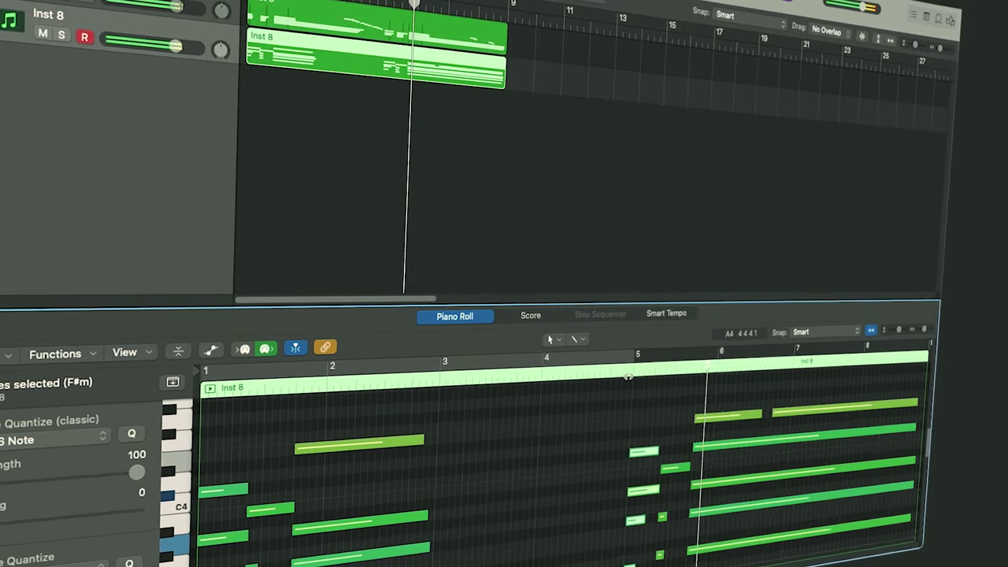
{"action": "scroll", "coordinate": [575, 477], "scroll_direction": "up", "scroll_amount": 2}
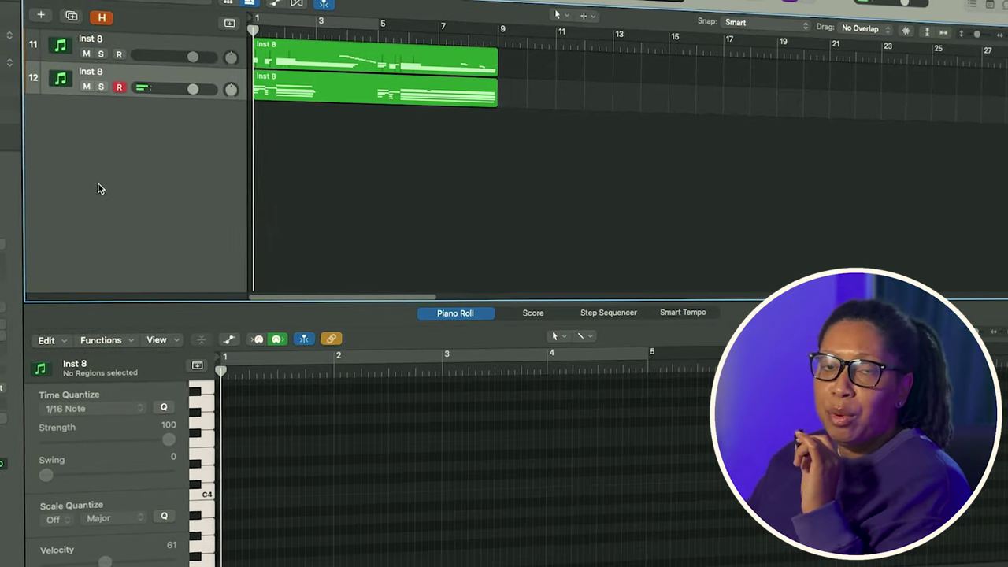
Add a new software instrument track and set it up with the Particles instrument's Biodiversity sound.
{"action": "double_click", "coordinate": [98, 188]}
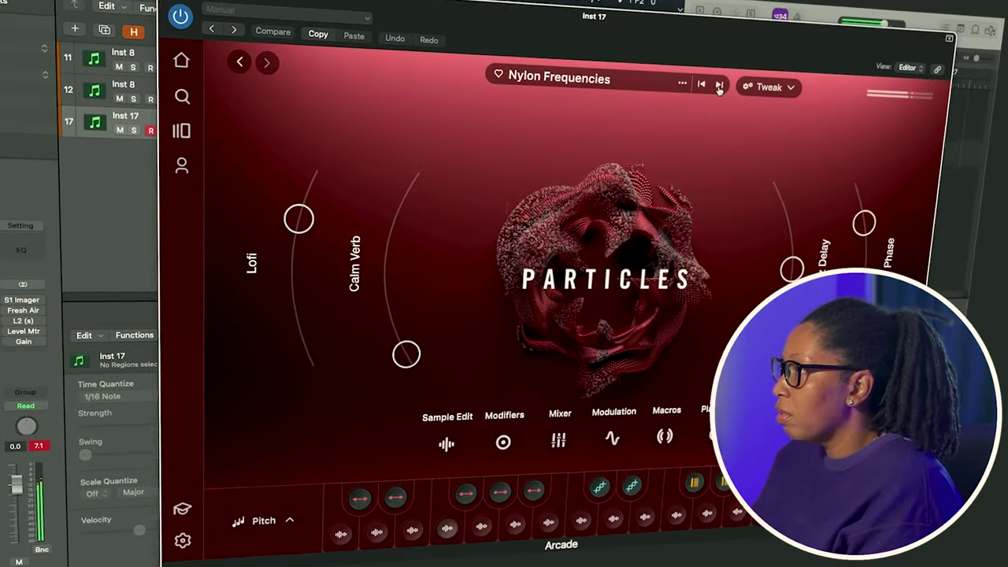
{"action": "left_click", "coordinate": [718, 83]}
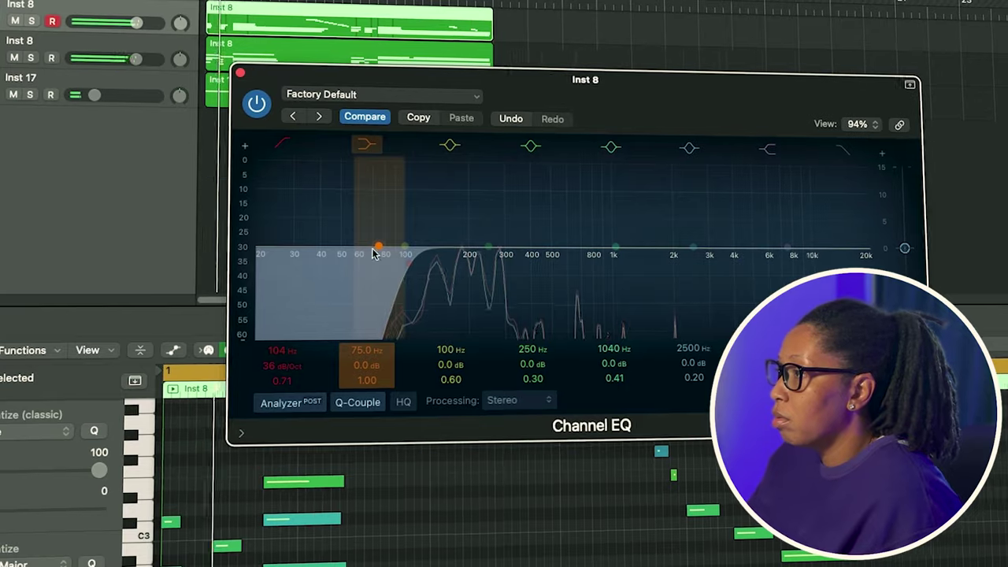
Raise the Channel EQ low cut on the second Inst 8 track to about 240 Hz.
{"action": "left_click_drag", "start_coordinate": [373, 251], "coordinate": [440, 265]}
{"action": "left_click", "coordinate": [243, 72]}
{"action": "left_click", "coordinate": [248, 74]}
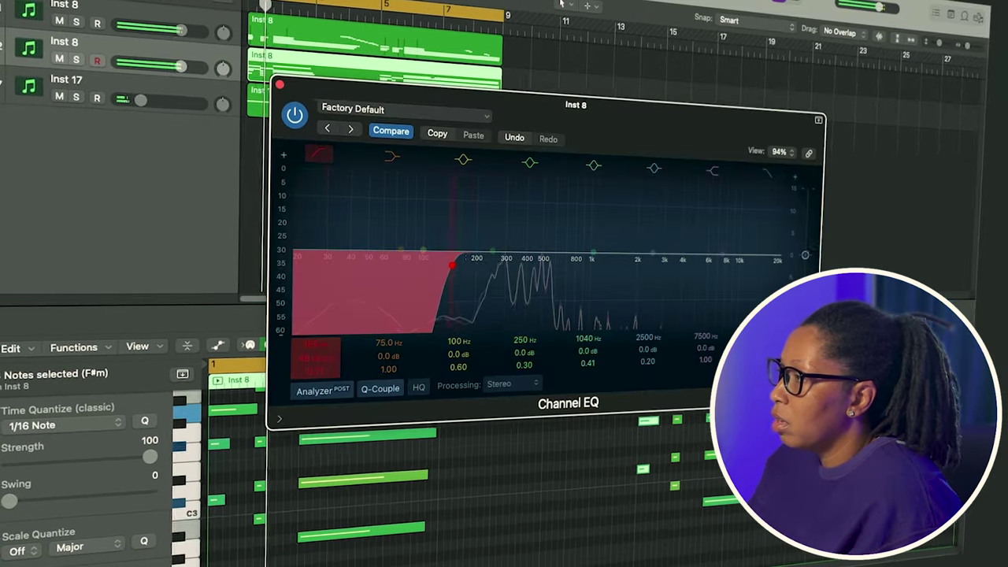
{"action": "left_click_drag", "start_coordinate": [470, 267], "coordinate": [492, 266]}
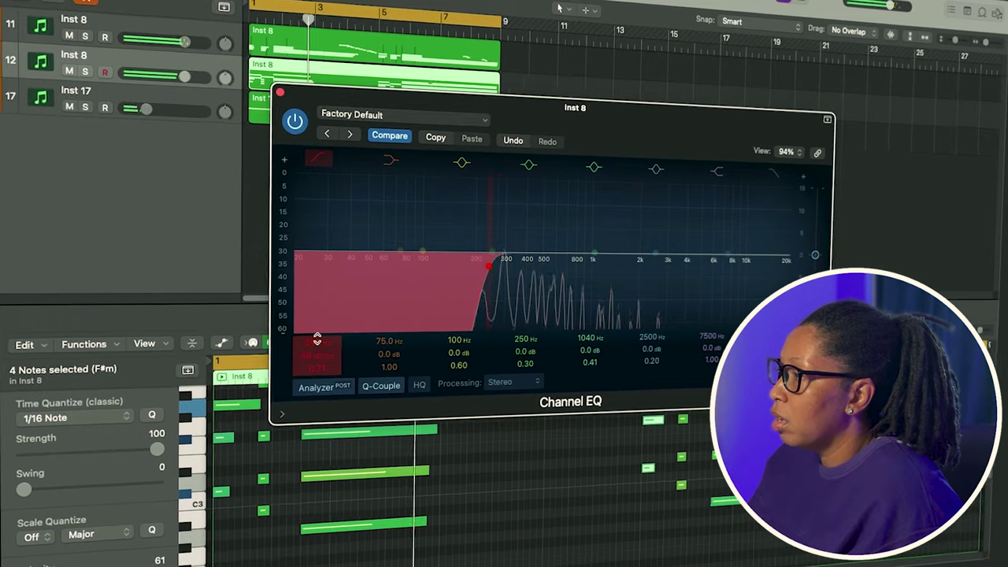
{"action": "left_click", "coordinate": [280, 94]}
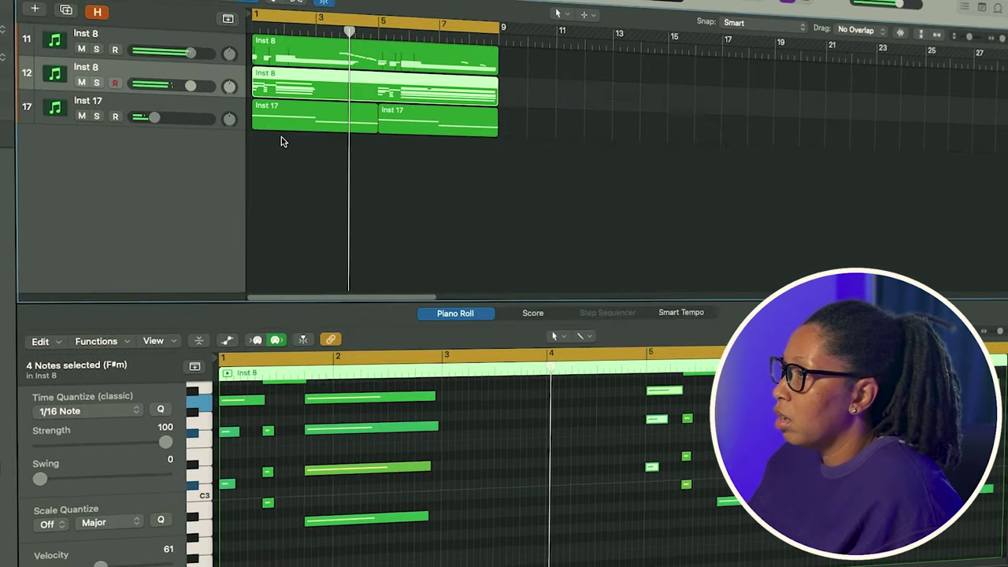
Solo the second Inst 8 track and add a Stereo Delay to it.
{"action": "key", "text": "space"}
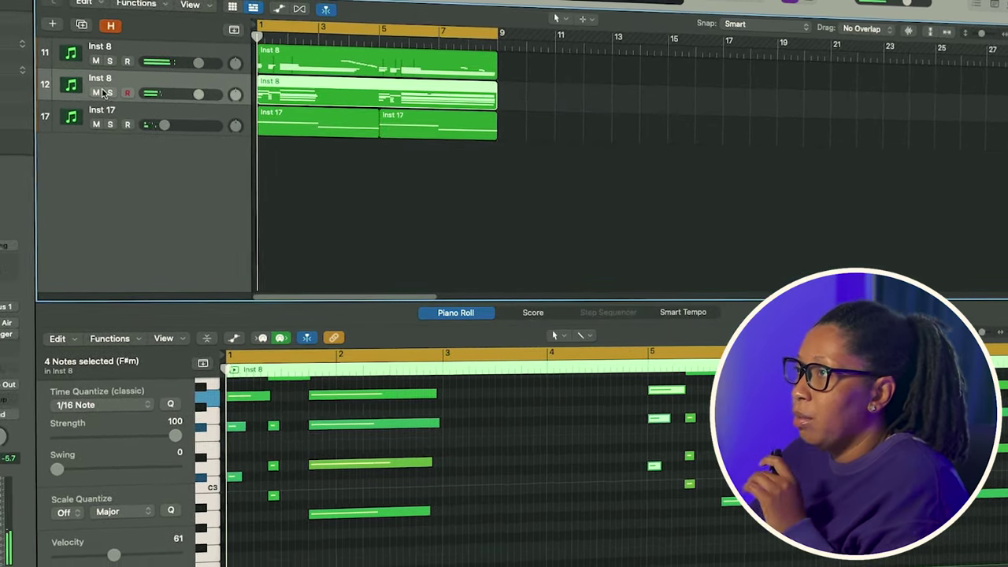
{"action": "left_click", "coordinate": [113, 95]}
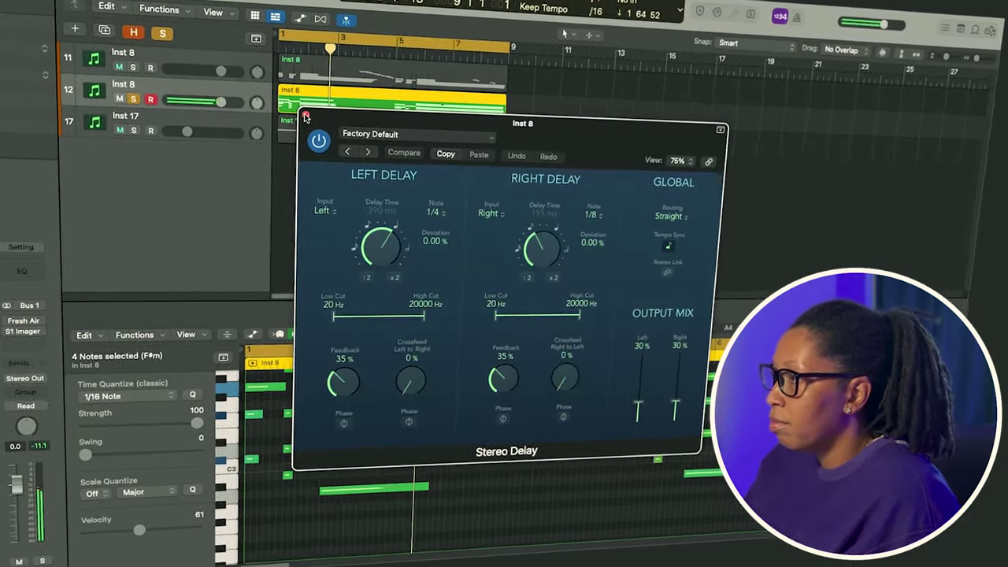
{"action": "left_click", "coordinate": [308, 119]}
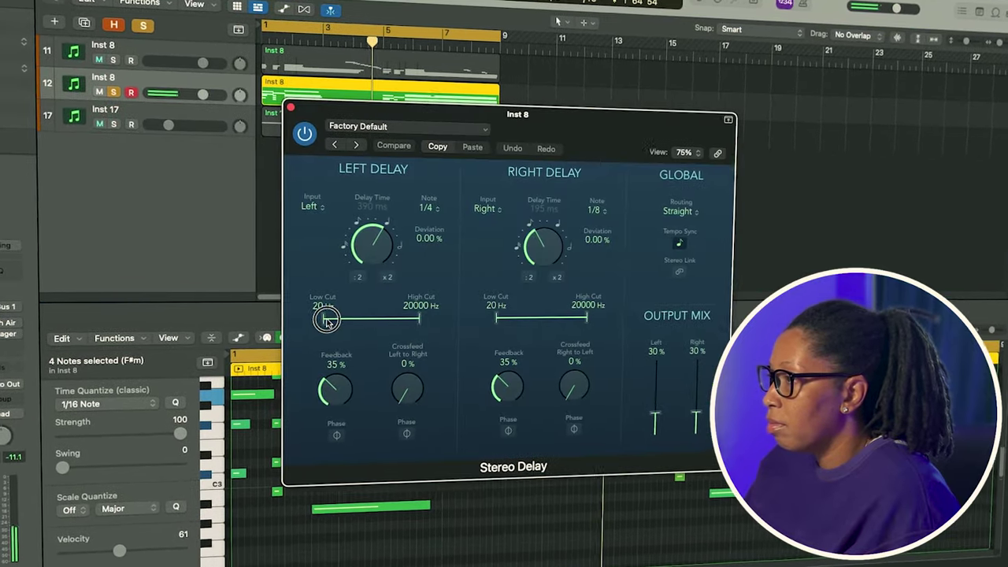
Set the Stereo Delay's low cut to 140 Hz for the left delay and 180 Hz for the right, and clear the solo.
{"action": "left_click_drag", "start_coordinate": [336, 309], "coordinate": [356, 319]}
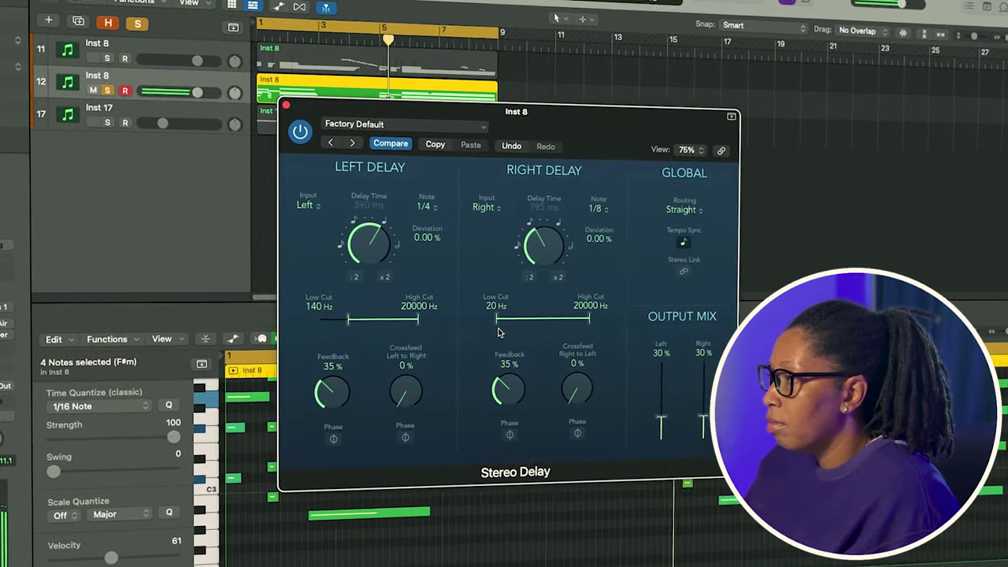
{"action": "left_click_drag", "start_coordinate": [497, 318], "coordinate": [529, 321]}
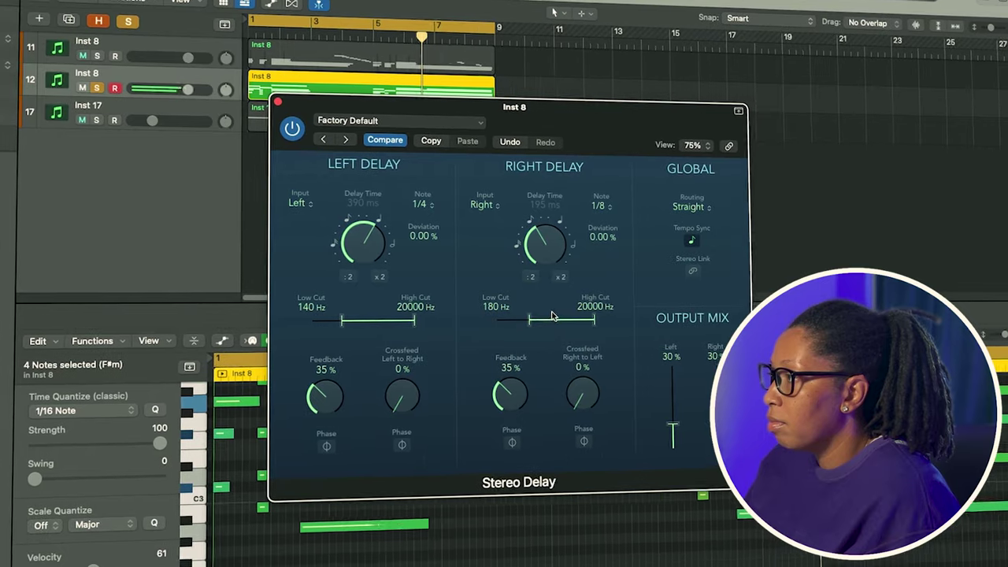
{"action": "left_click", "coordinate": [273, 101]}
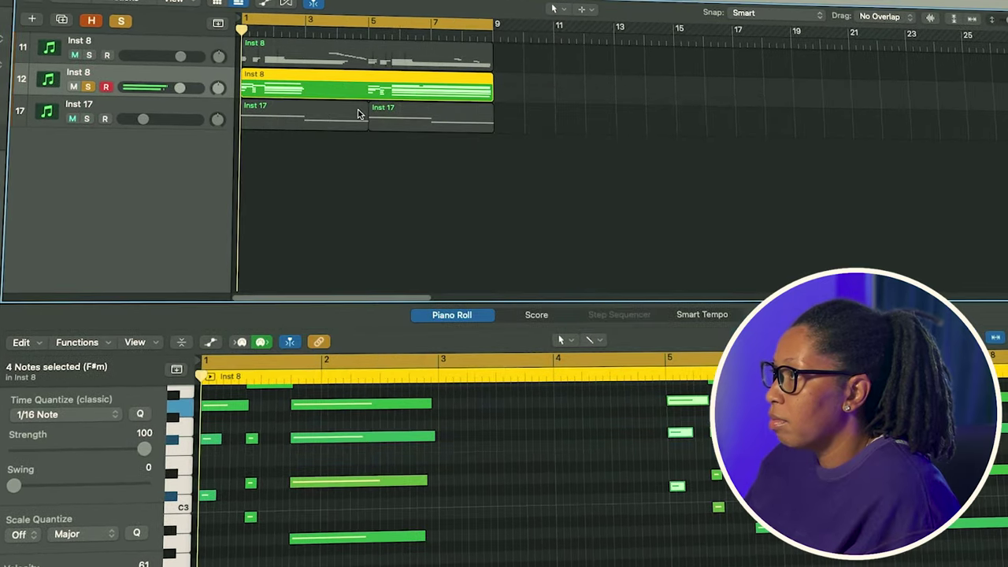
{"action": "left_click", "coordinate": [118, 22]}
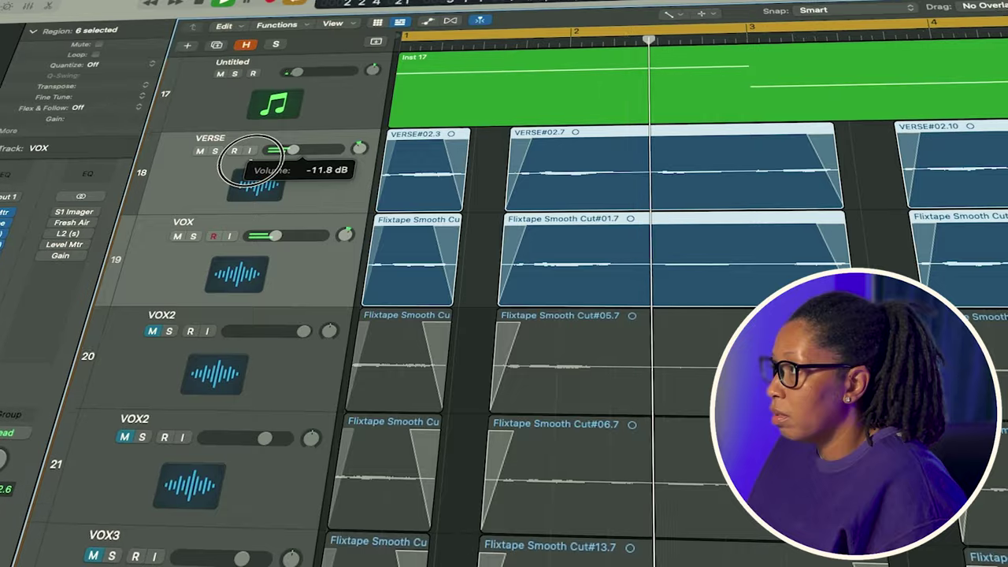
Set the VERSE track's volume to -14.0 dB and check the Auto-Tune Pro settings on the vocal tracks.
{"action": "left_click_drag", "start_coordinate": [236, 163], "coordinate": [247, 163]}
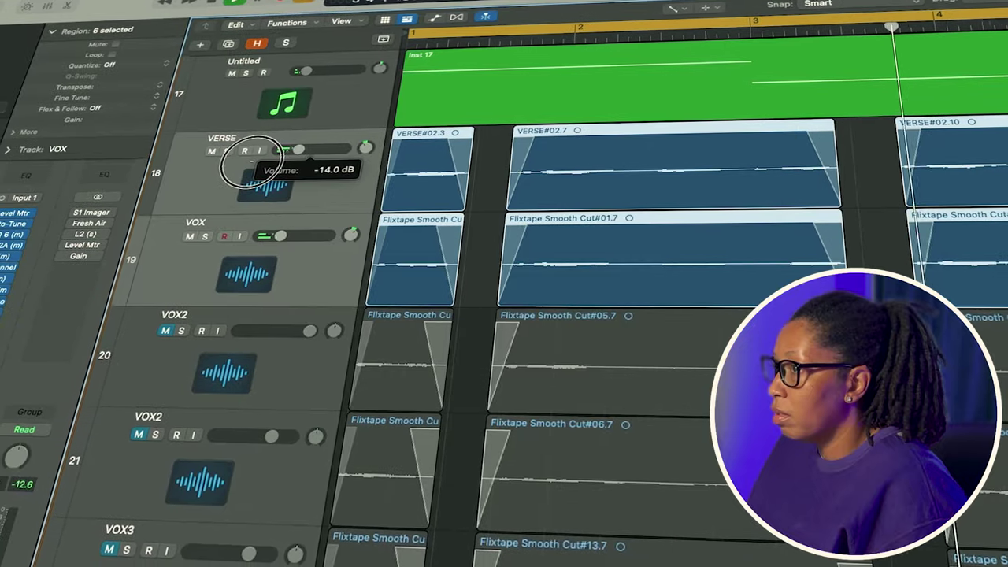
{"action": "left_click", "coordinate": [34, 227]}
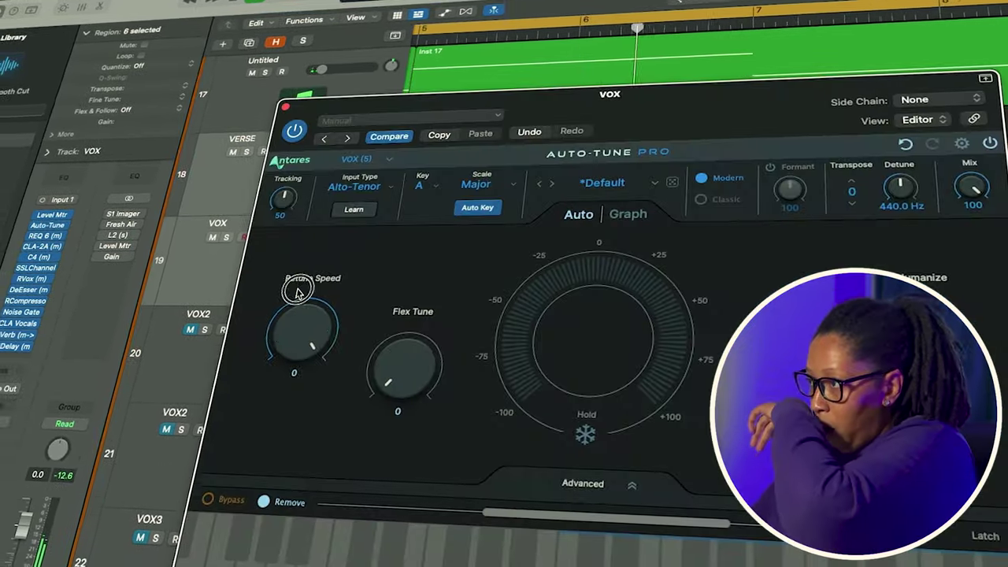
{"action": "left_click", "coordinate": [294, 107]}
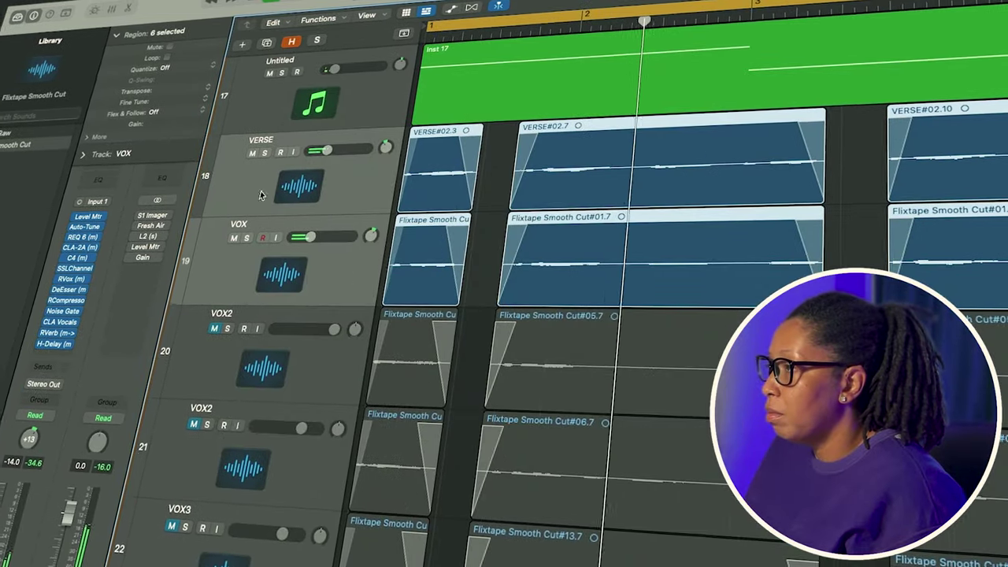
{"action": "left_click", "coordinate": [102, 228]}
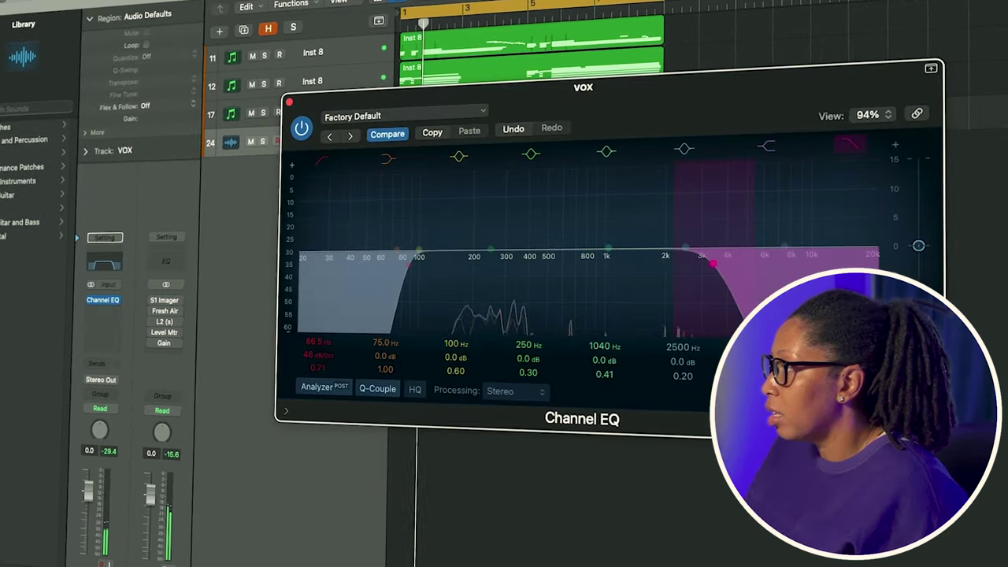
Filter the bounced VOX track with a Channel EQ and add PanCake2 for beat-synced panning over 2 bars.
{"action": "left_click_drag", "start_coordinate": [713, 264], "coordinate": [731, 264]}
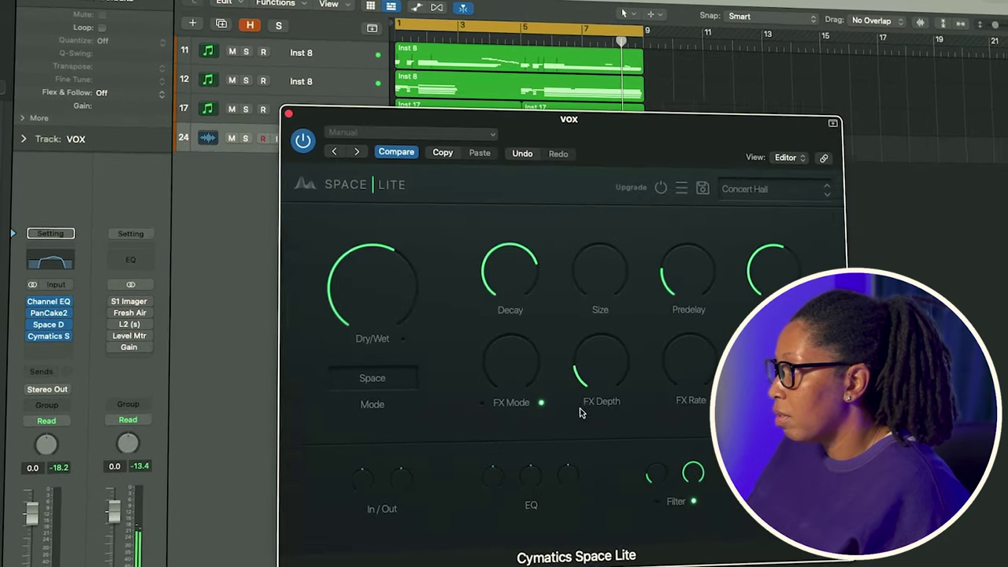
Set up ChromaVerb's Clean Space reverb on the Inst 18 track with 54% distance and record a chord part.
{"action": "left_click_drag", "start_coordinate": [599, 367], "coordinate": [605, 375]}
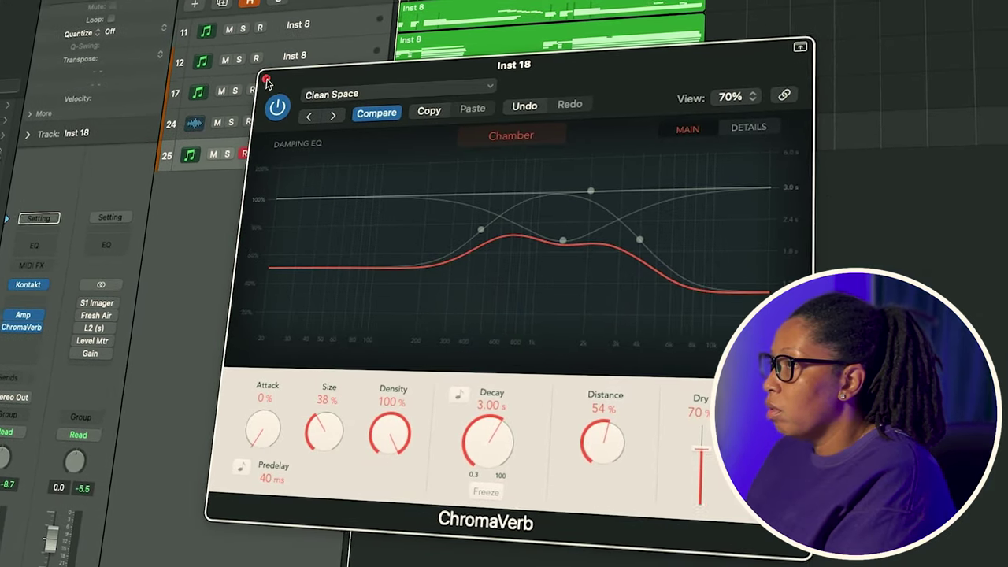
{"action": "left_click", "coordinate": [267, 80]}
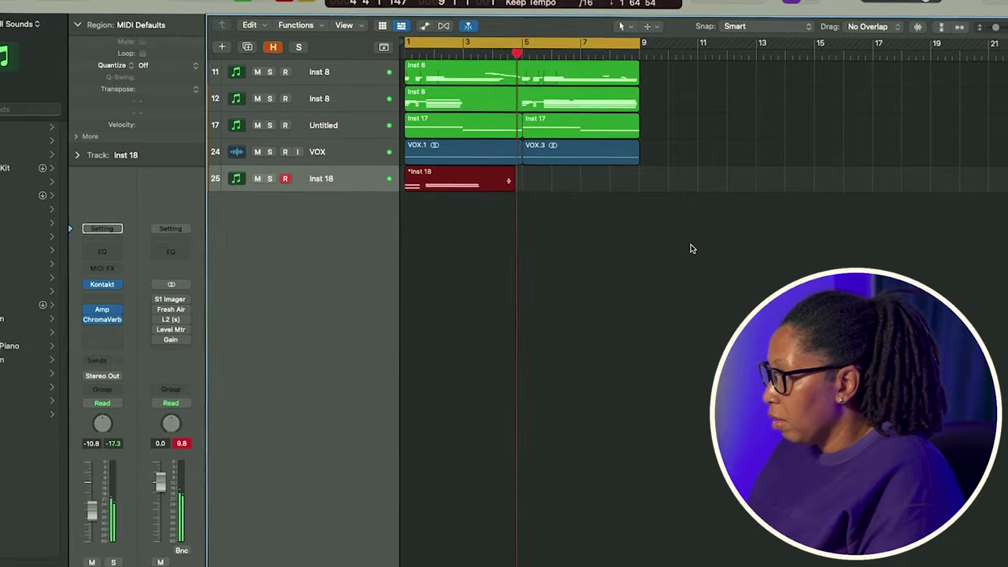
{"action": "key", "text": "space"}
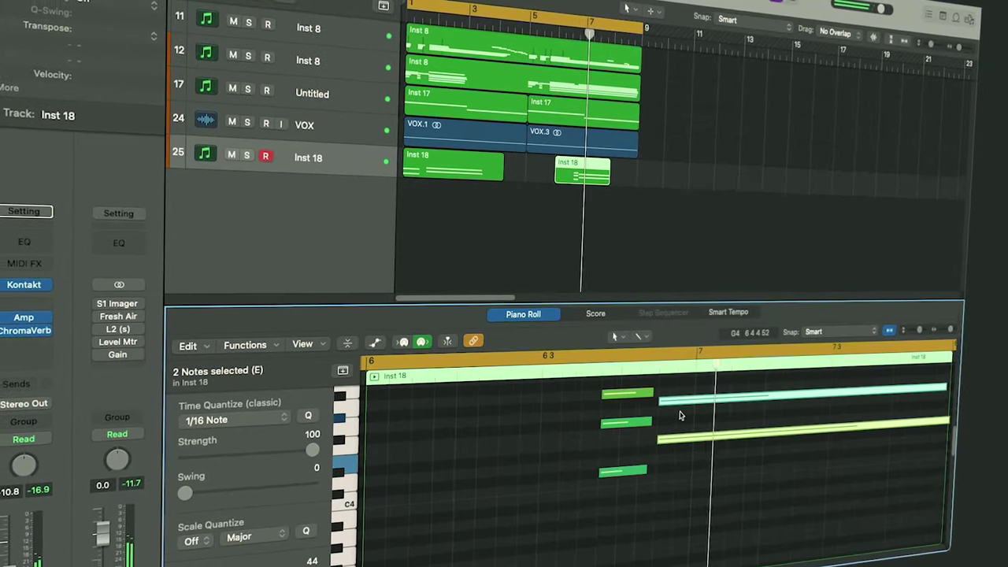
Move the two long notes near bar 7 in the second Inst 18 region to position 6 4 2 1 and play them back.
{"action": "key", "text": "space"}
{"action": "left_click", "coordinate": [594, 34]}
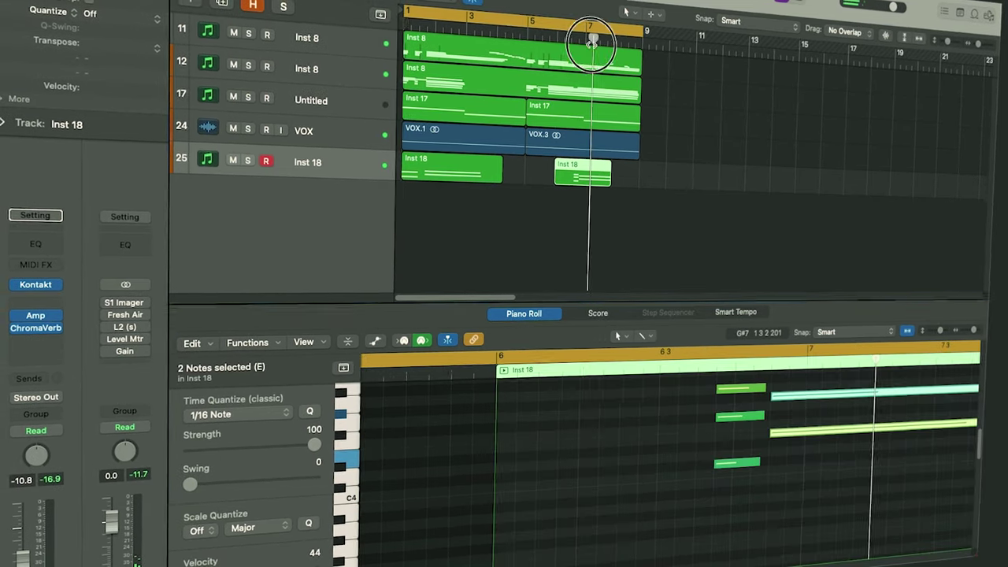
{"action": "left_click", "coordinate": [798, 470]}
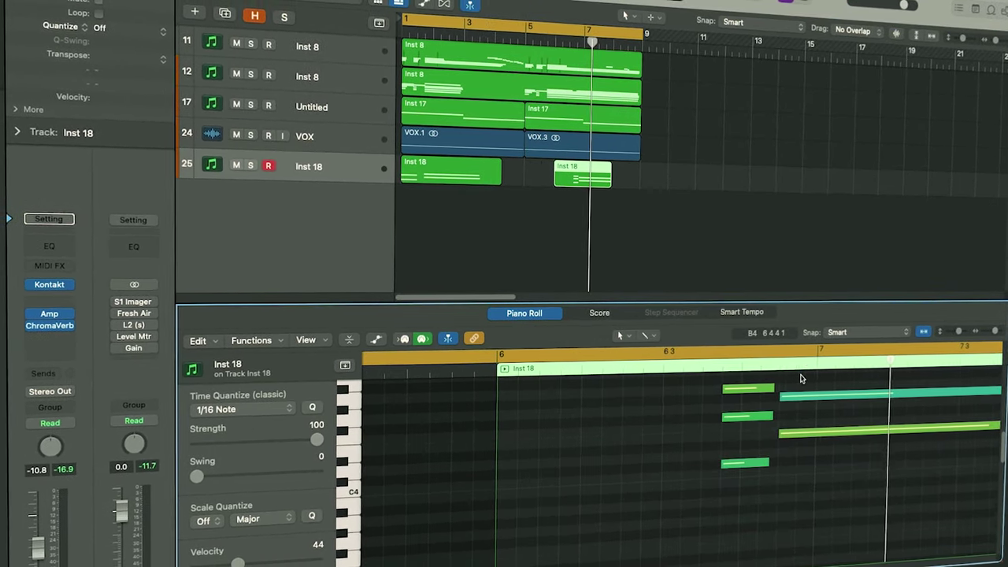
{"action": "left_click_drag", "start_coordinate": [806, 467], "coordinate": [784, 435]}
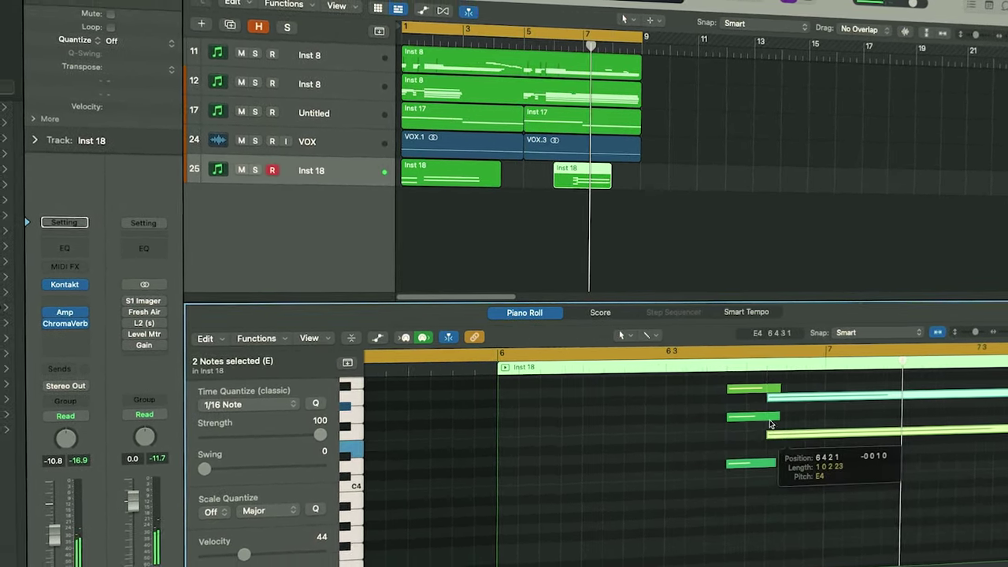
{"action": "left_click", "coordinate": [694, 369]}
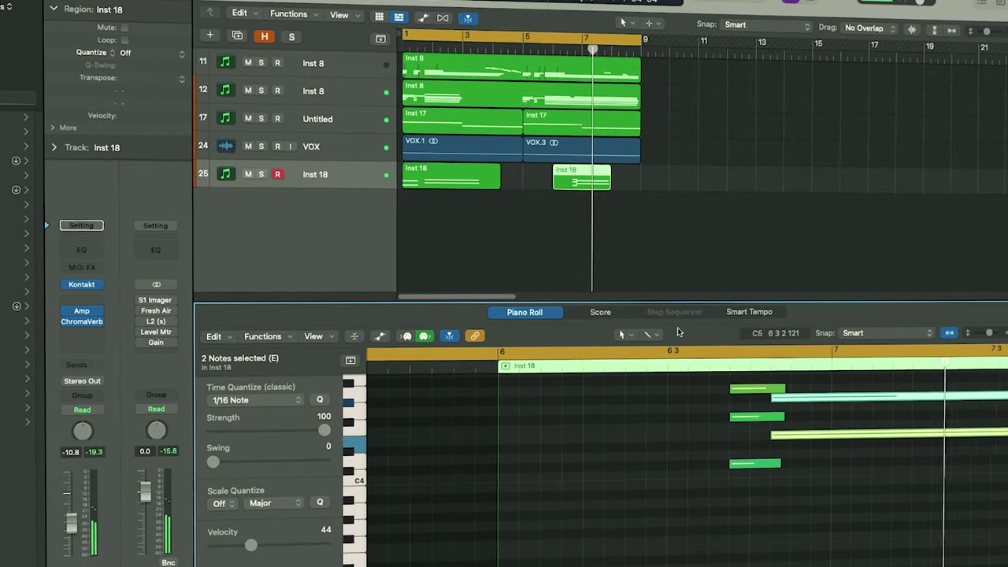
{"action": "left_click", "coordinate": [554, 39]}
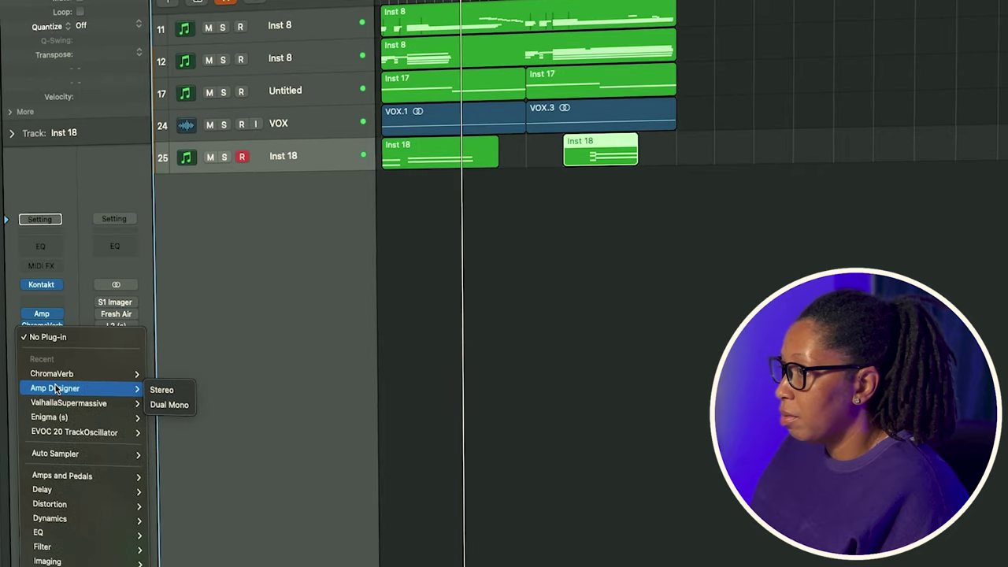
{"action": "left_click", "coordinate": [500, 364]}
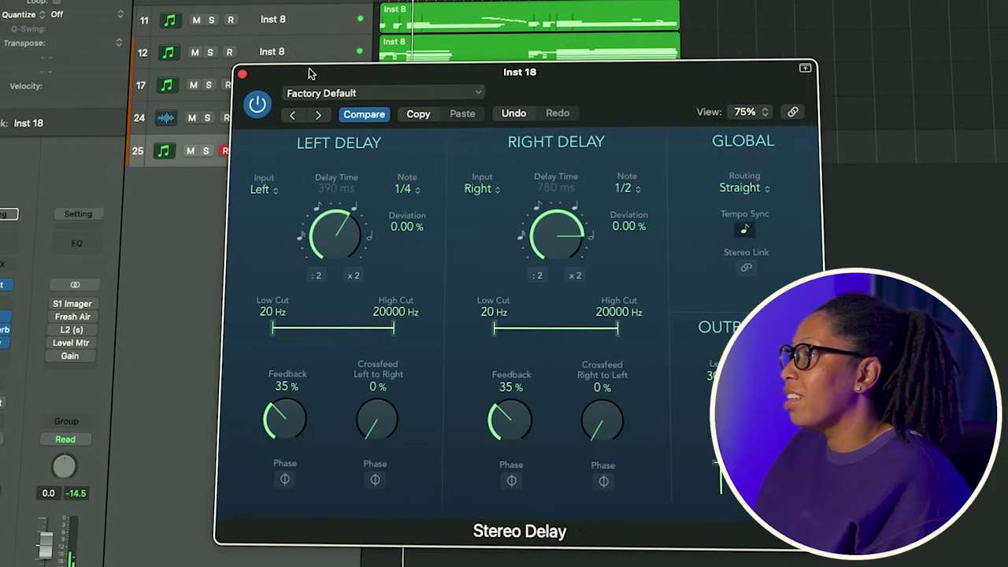
Move the Inst 18 Stereo Delay window clear of the regions and set its right delay to a 1/2 note.
{"action": "left_click_drag", "start_coordinate": [314, 76], "coordinate": [649, 118]}
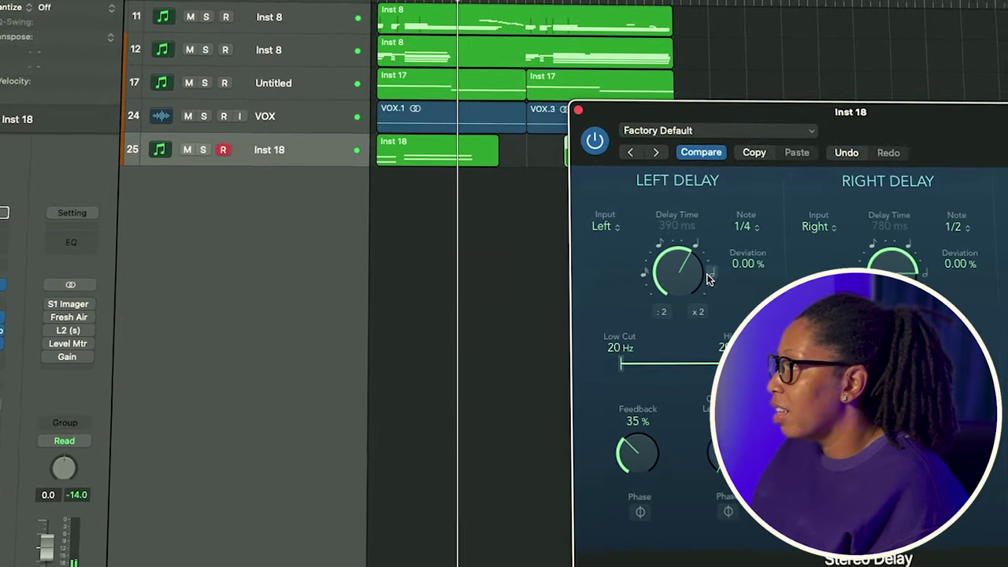
{"action": "left_click", "coordinate": [868, 246]}
{"action": "left_click", "coordinate": [896, 274]}
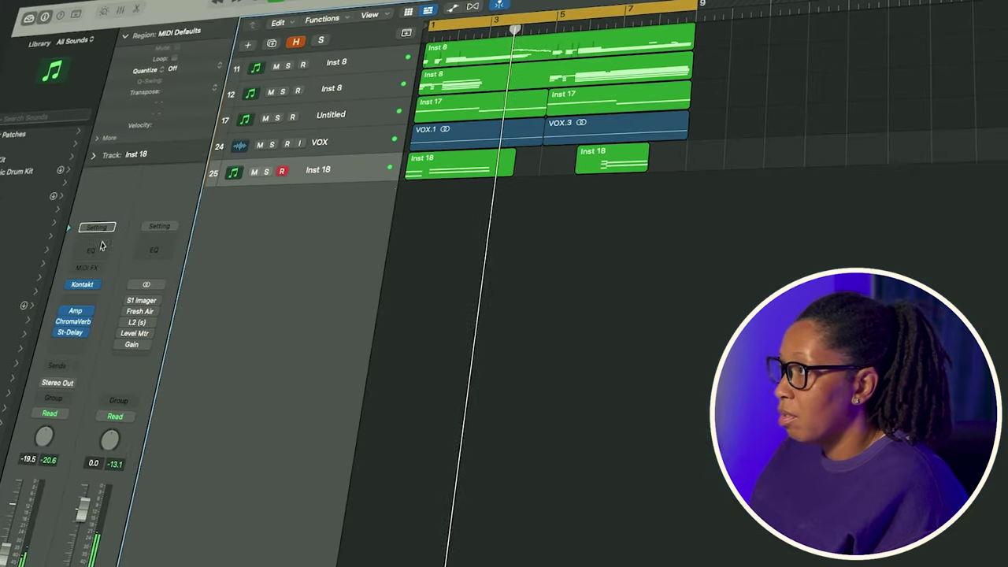
Shape Inst 18 with a Channel EQ low cut at 188 Hz and a high-shelf cut around 4 kHz.
{"action": "left_click", "coordinate": [102, 245]}
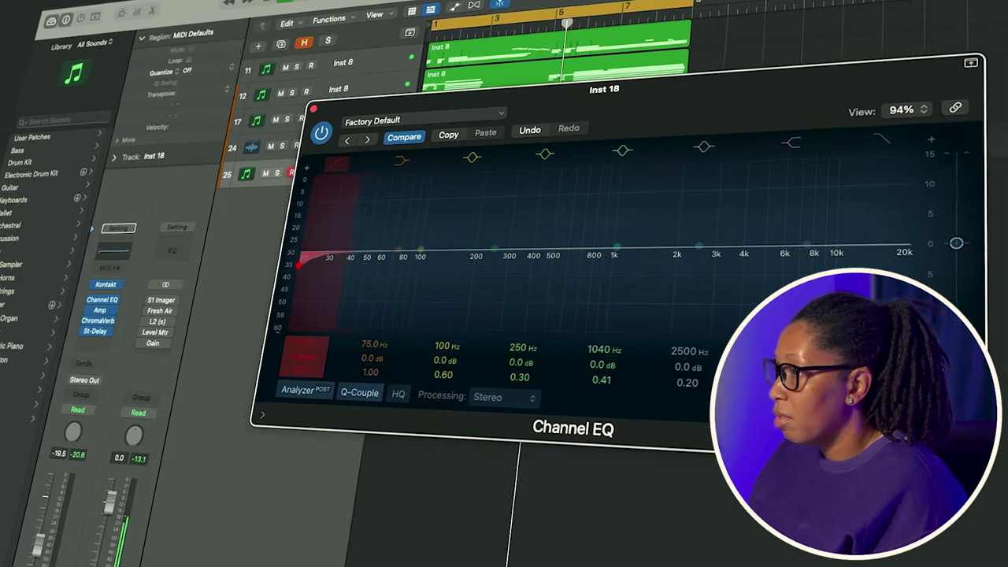
{"action": "left_click_drag", "start_coordinate": [374, 265], "coordinate": [470, 264]}
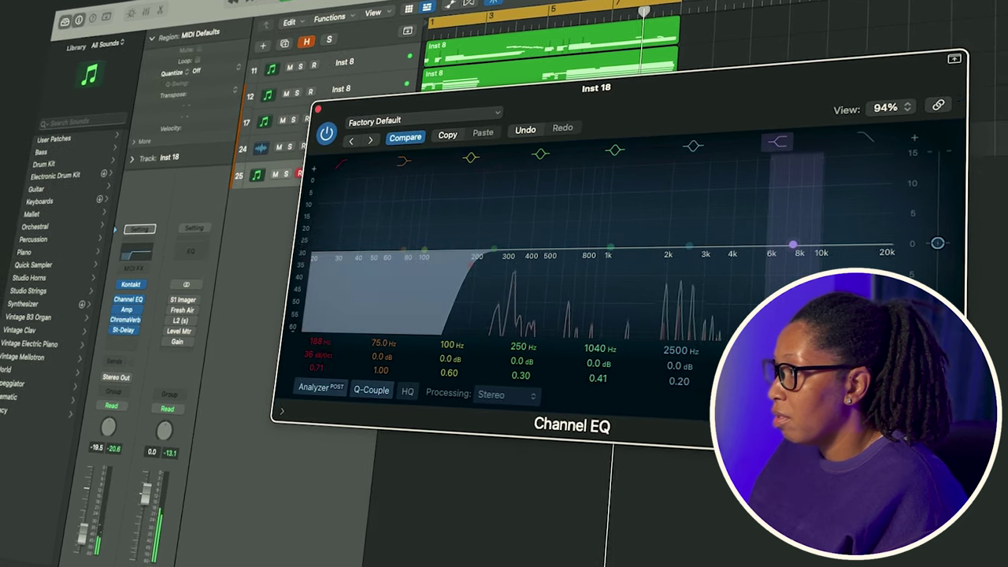
{"action": "left_click_drag", "start_coordinate": [793, 245], "coordinate": [733, 259]}
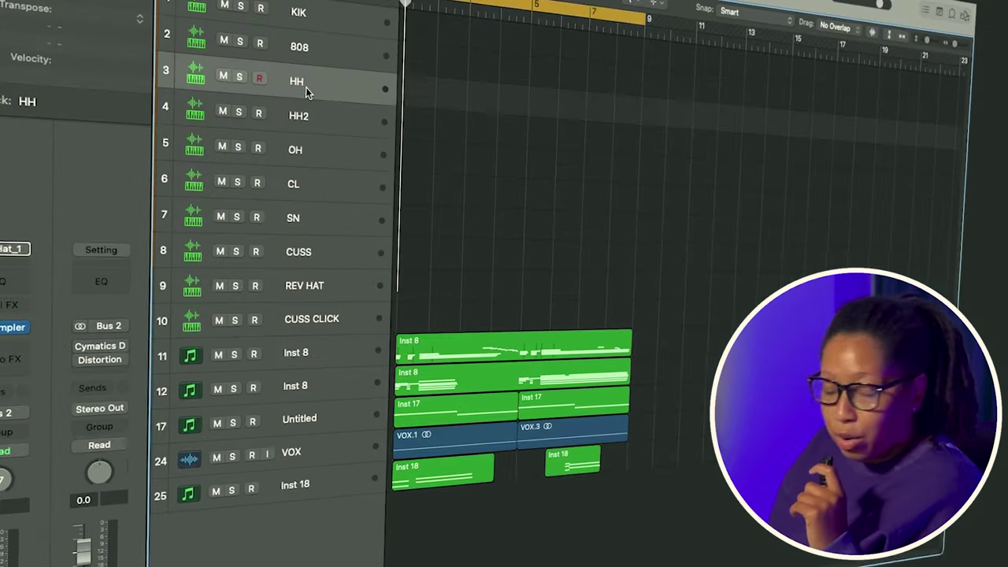
Replace the HH pattern's Gate row with Note Repeat, setting step 6 to 5 repeats and step 16 to 2.
{"action": "key", "text": "e"}
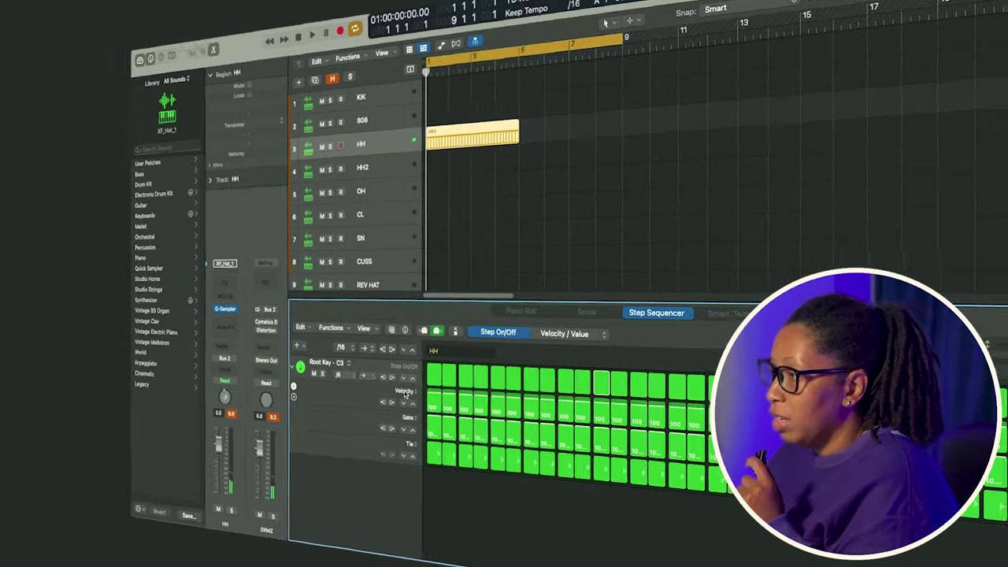
{"action": "left_click", "coordinate": [400, 418]}
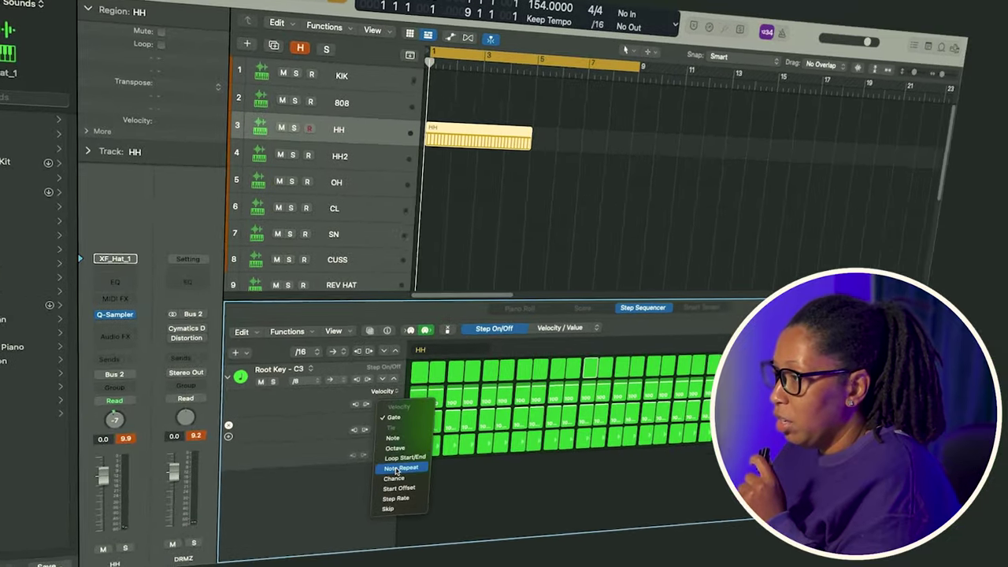
{"action": "left_click", "coordinate": [398, 463]}
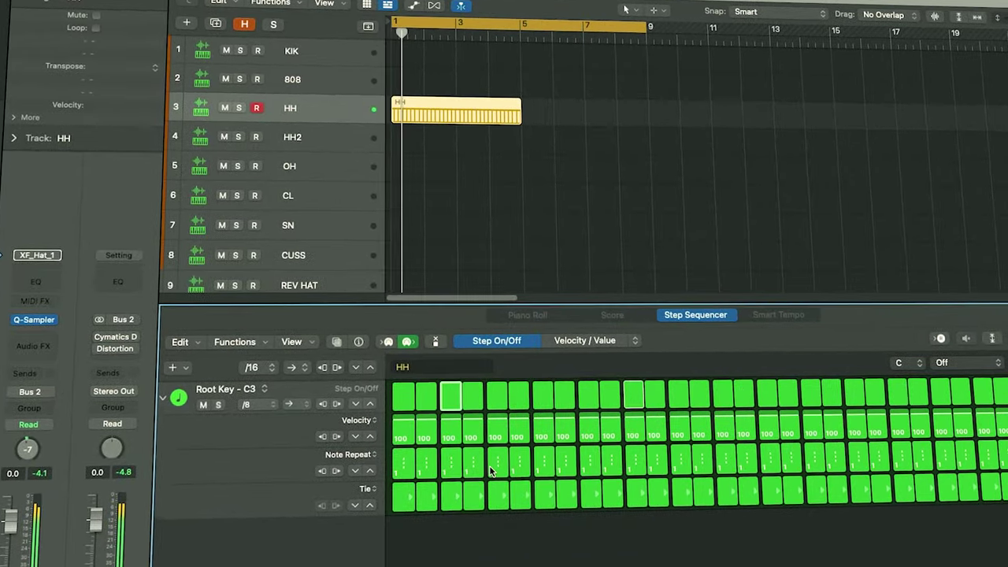
{"action": "left_click_drag", "start_coordinate": [517, 478], "coordinate": [518, 470]}
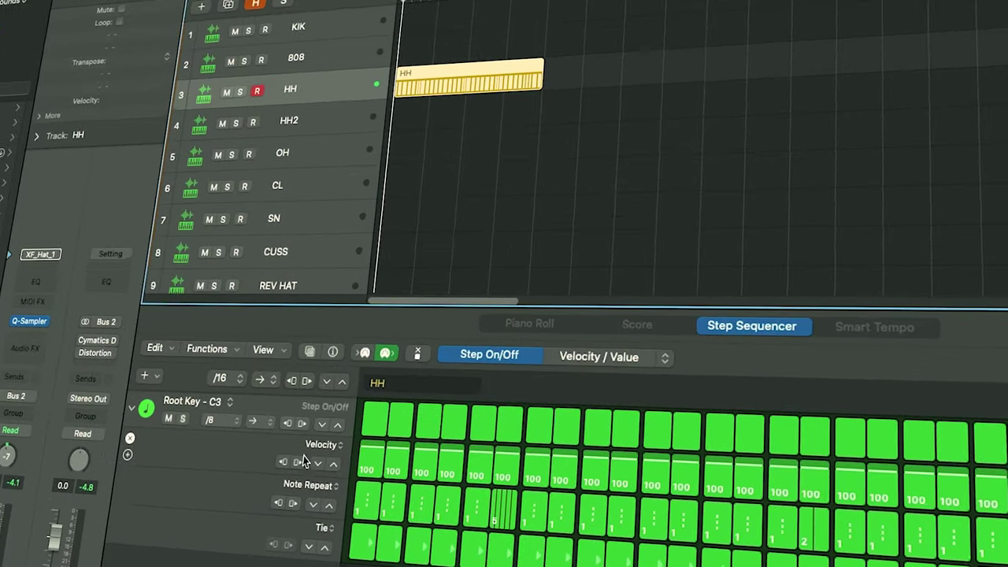
Lower the HH pattern's velocities on steps 2, 4 and 6 to 64, 51 and 72.
{"action": "left_click_drag", "start_coordinate": [393, 455], "coordinate": [404, 461]}
{"action": "left_click", "coordinate": [453, 464]}
{"action": "left_click", "coordinate": [508, 458]}
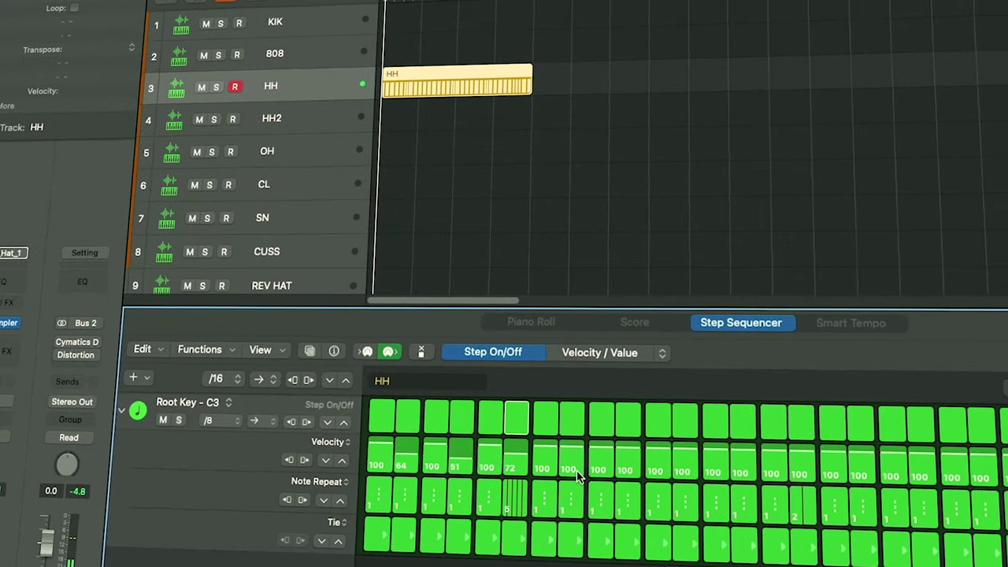
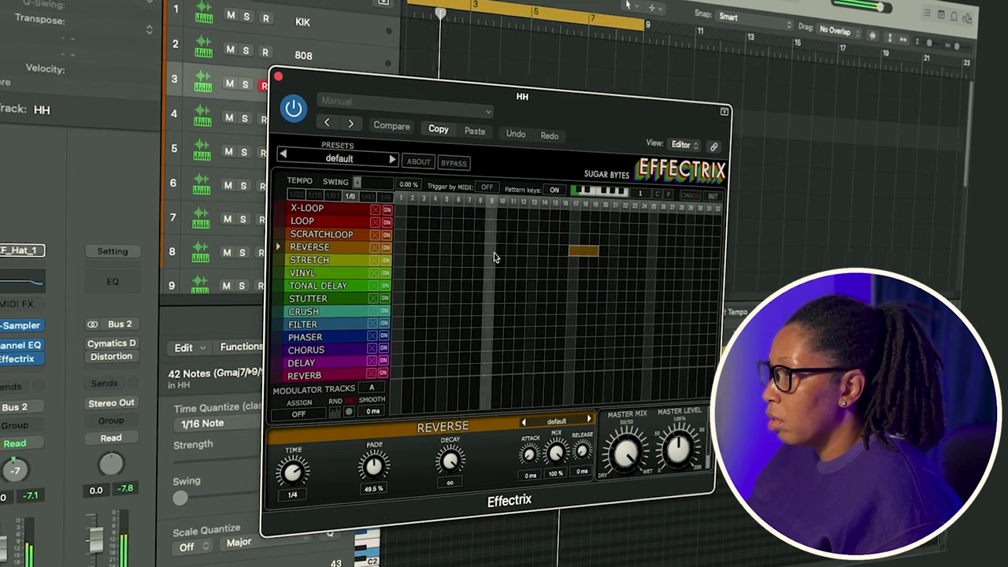
Add a Reverse block around step 10 of the HH track's Effectrix sequence.
{"action": "left_click", "coordinate": [505, 250]}
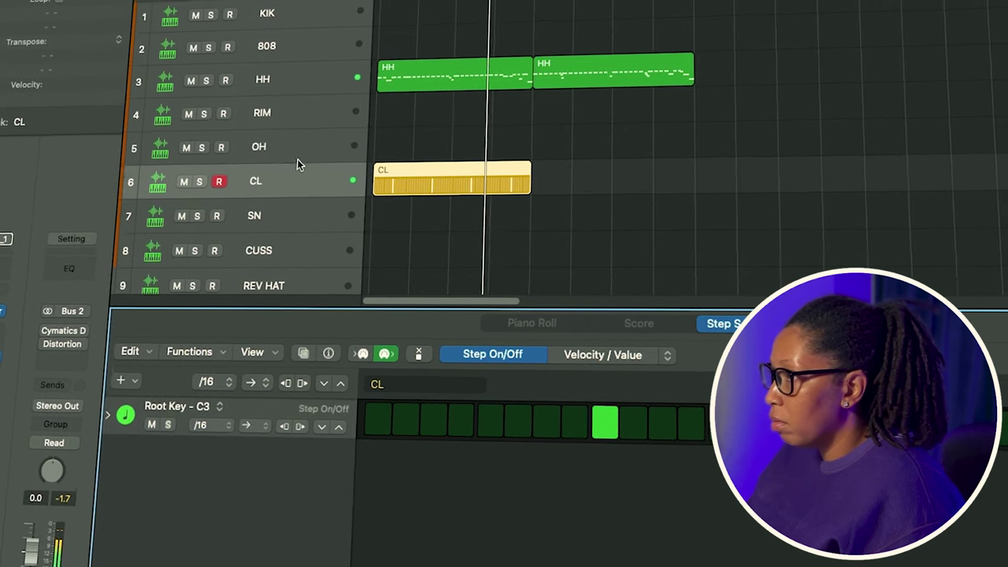
Copy the CL pattern region onto the SN track at bar 1 and add a hit to the CUSS pattern.
{"action": "left_click_drag", "start_coordinate": [395, 189], "coordinate": [401, 226]}
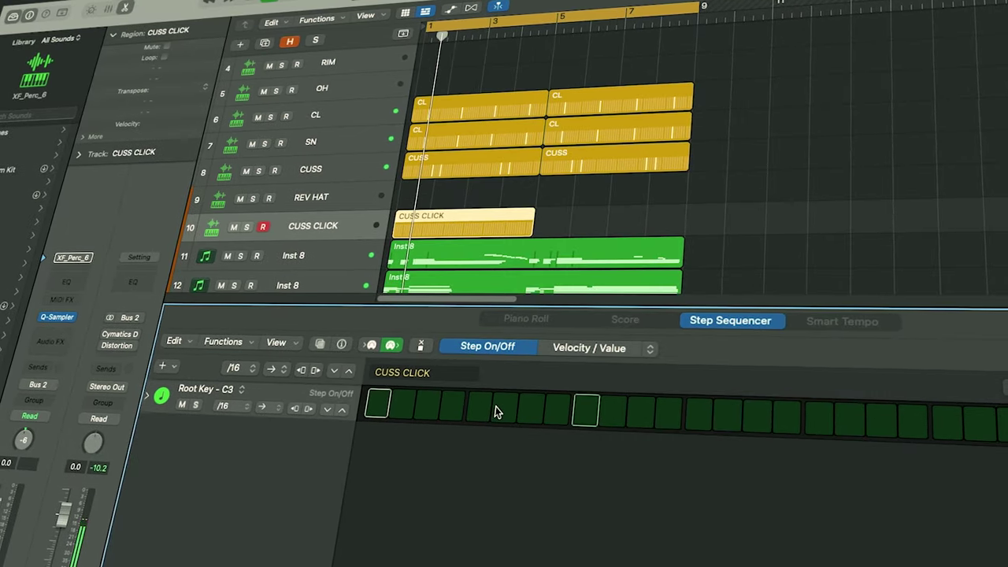
{"action": "left_click", "coordinate": [496, 411]}
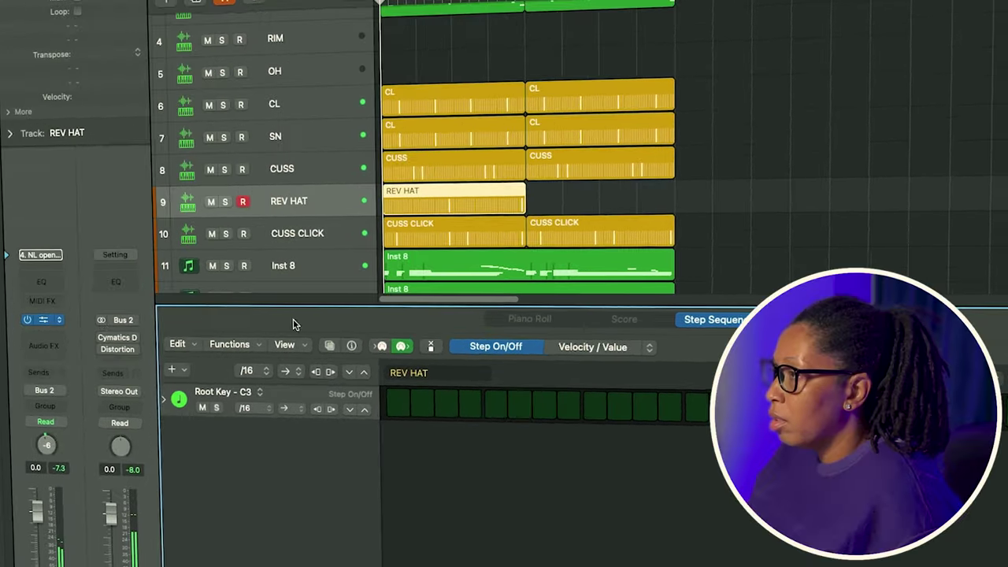
Shorten the REV HAT sample in Quick Sampler to a 0.229 s end point and give it a short fade-out.
{"action": "left_click", "coordinate": [41, 287]}
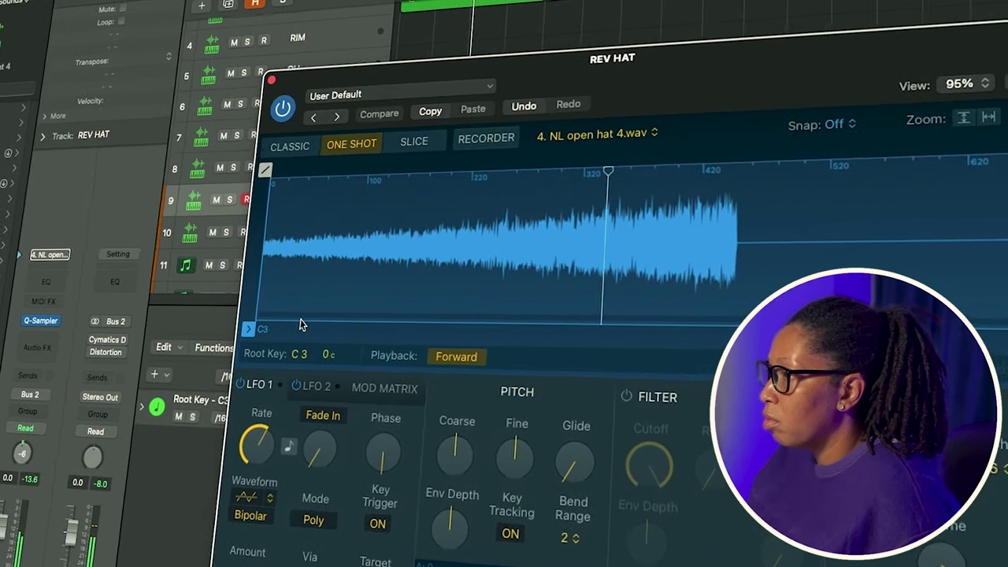
{"action": "left_click_drag", "start_coordinate": [736, 331], "coordinate": [500, 299]}
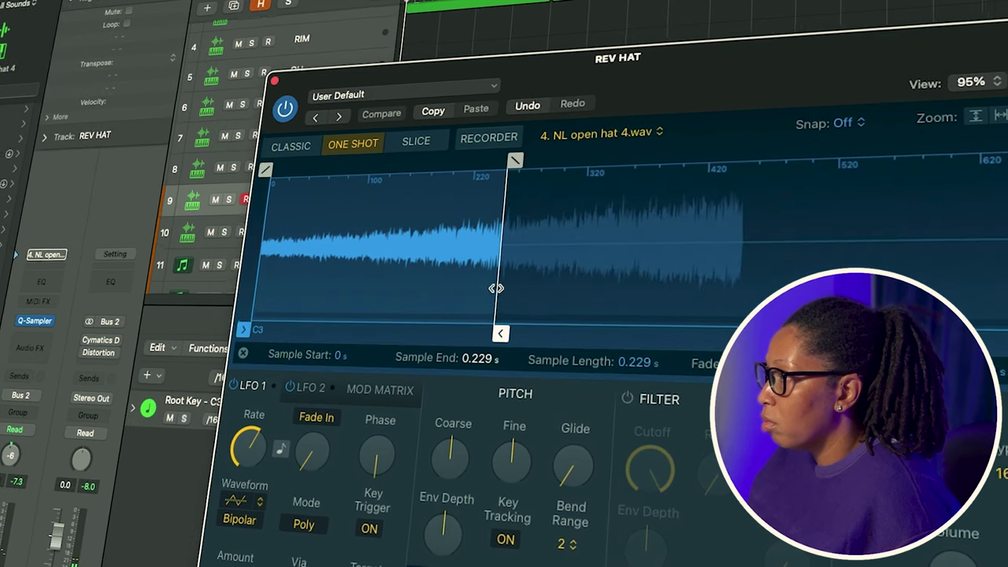
{"action": "left_click_drag", "start_coordinate": [514, 159], "coordinate": [482, 163]}
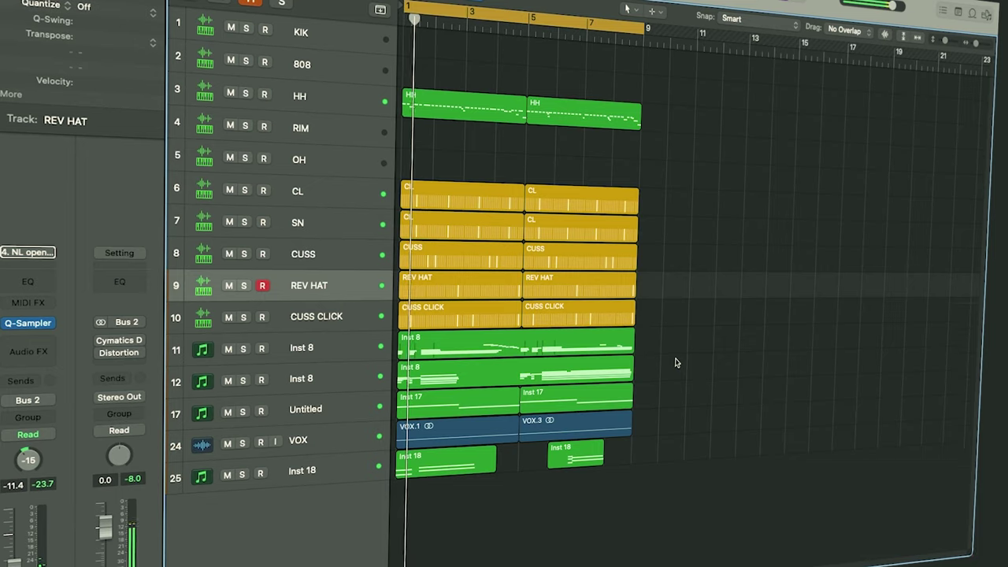
Convert all the pattern regions on the CL, SN, CUSS, REV HAT and CUSS CLICK tracks to MIDI regions.
{"action": "left_click_drag", "start_coordinate": [666, 322], "coordinate": [435, 193]}
{"action": "right_click", "coordinate": [473, 198]}
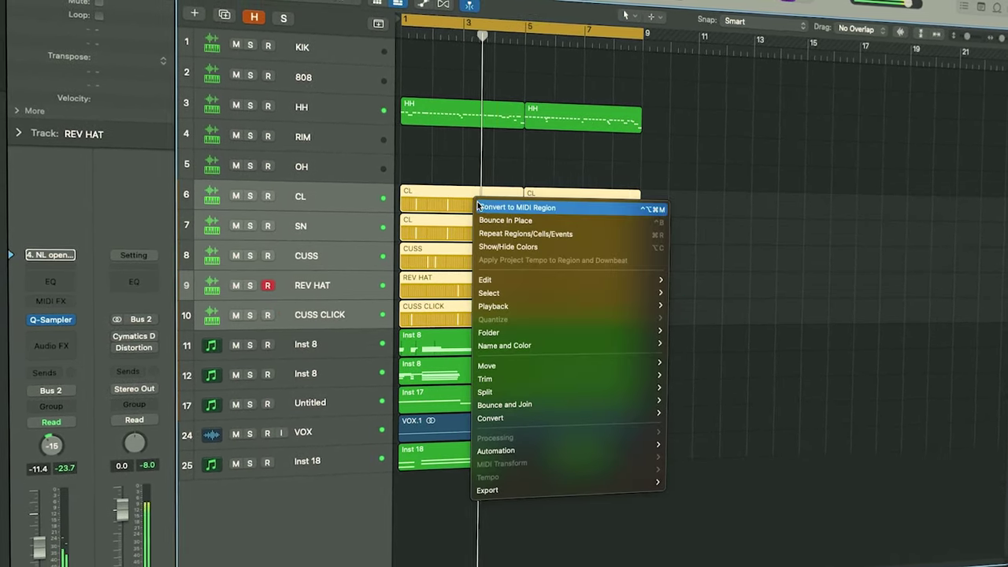
{"action": "left_click", "coordinate": [484, 208]}
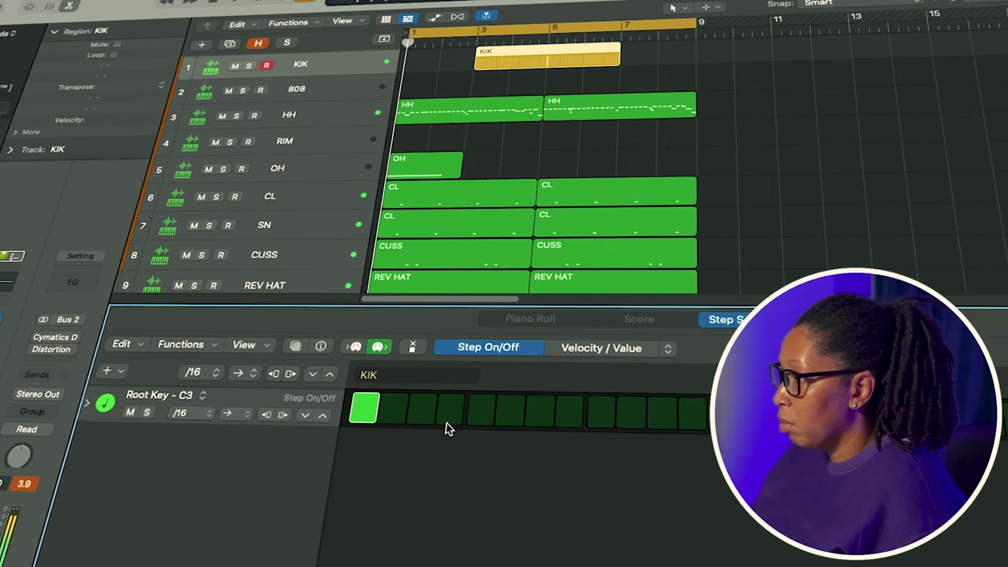
Program KIK pattern hits on steps 5, 9 and 13, and move the KIK region to start at bar 1.
{"action": "left_click", "coordinate": [481, 410]}
{"action": "left_click", "coordinate": [600, 413]}
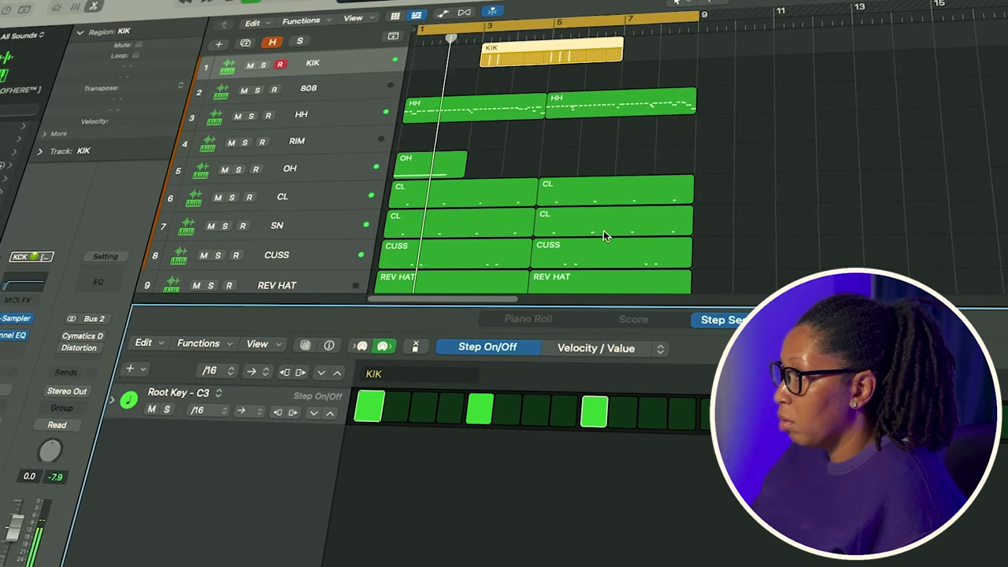
{"action": "left_click_drag", "start_coordinate": [545, 45], "coordinate": [475, 48]}
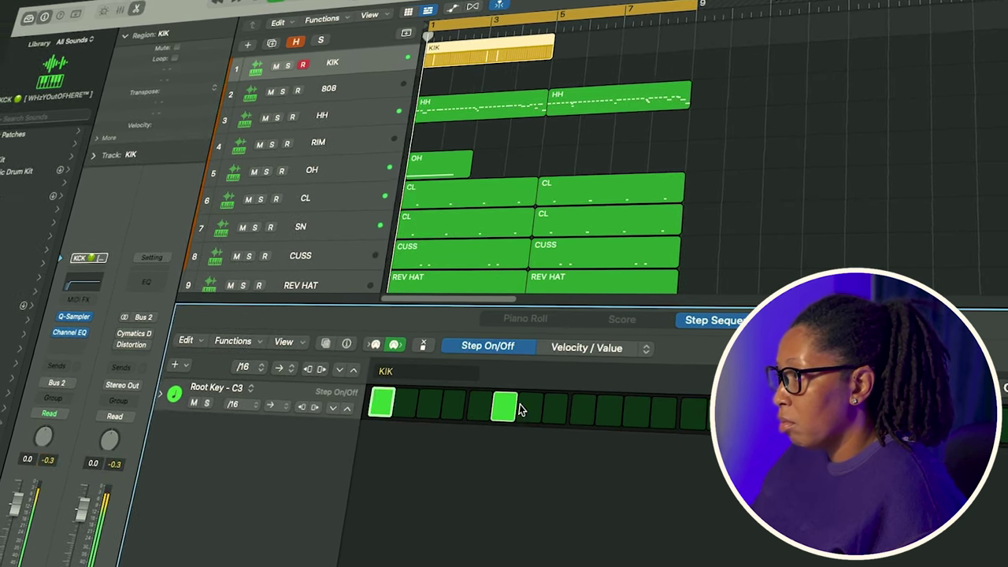
{"action": "left_click", "coordinate": [689, 424]}
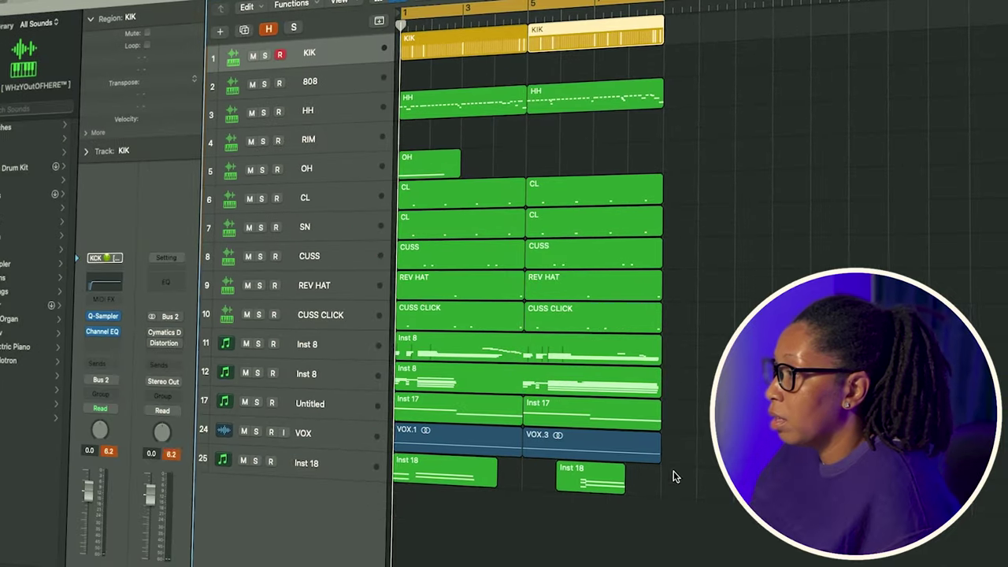
Play back the full beat and adjust the semitone transposition in SoundShifter Pitch on the Stereo Out.
{"action": "key", "text": "space"}
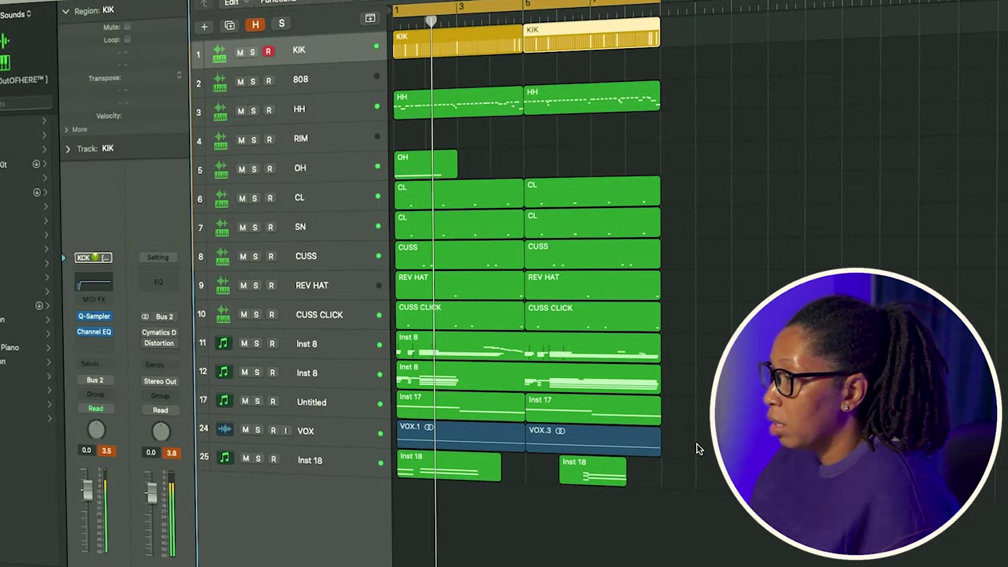
{"action": "left_click_drag", "start_coordinate": [703, 449], "coordinate": [459, 422]}
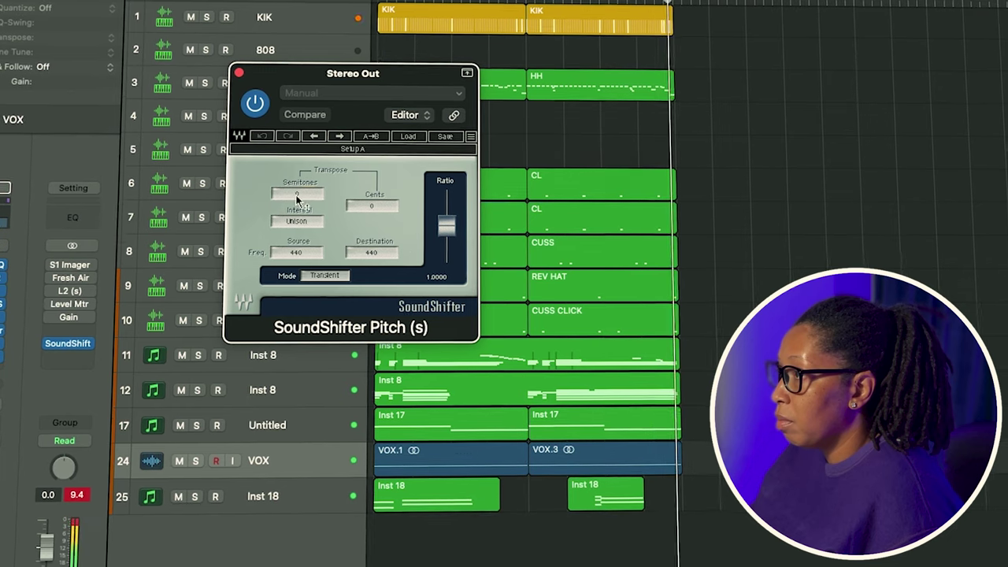
{"action": "left_click_drag", "start_coordinate": [297, 195], "coordinate": [294, 193]}
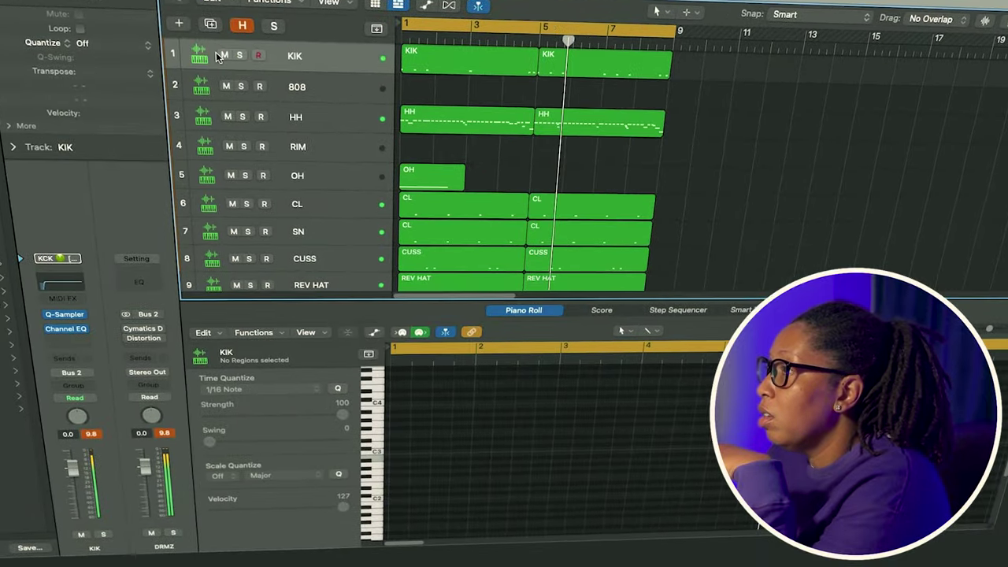
Mute the KIK track and record the 808 part, discarding the first take and recording it again.
{"action": "left_click", "coordinate": [218, 57]}
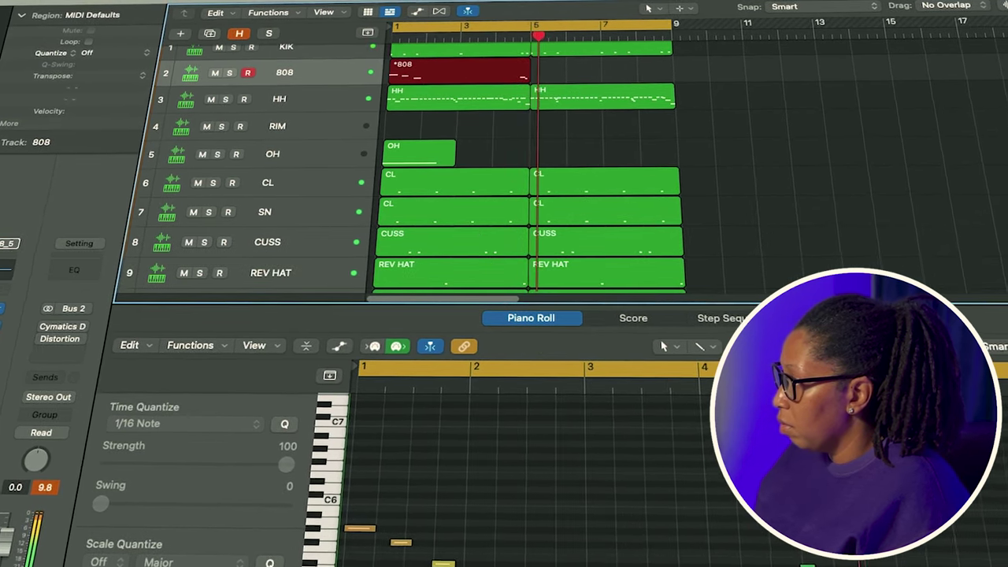
{"action": "key", "text": "space"}
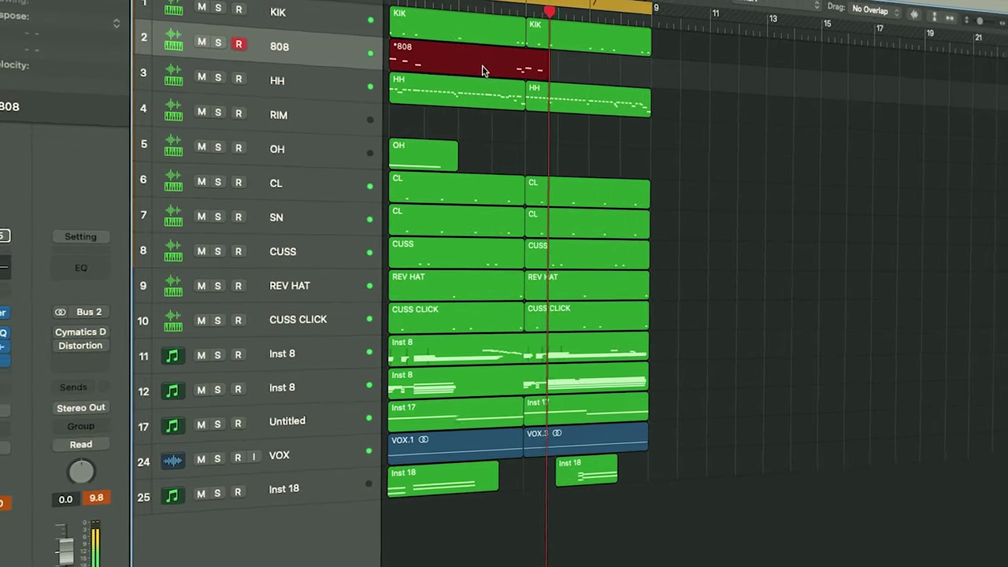
{"action": "key", "text": "space"}
{"action": "key", "text": "Delete"}
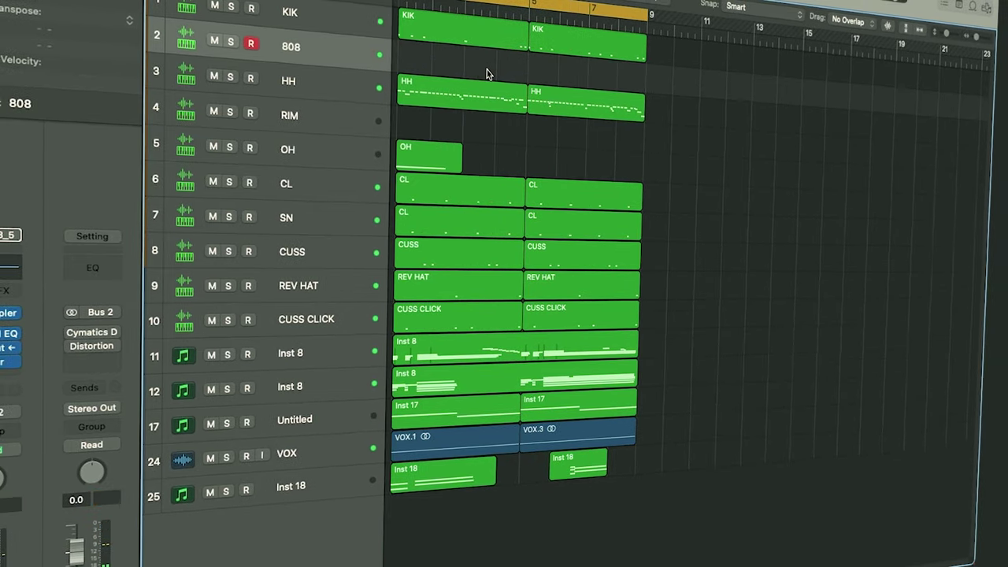
{"action": "key", "text": "r"}
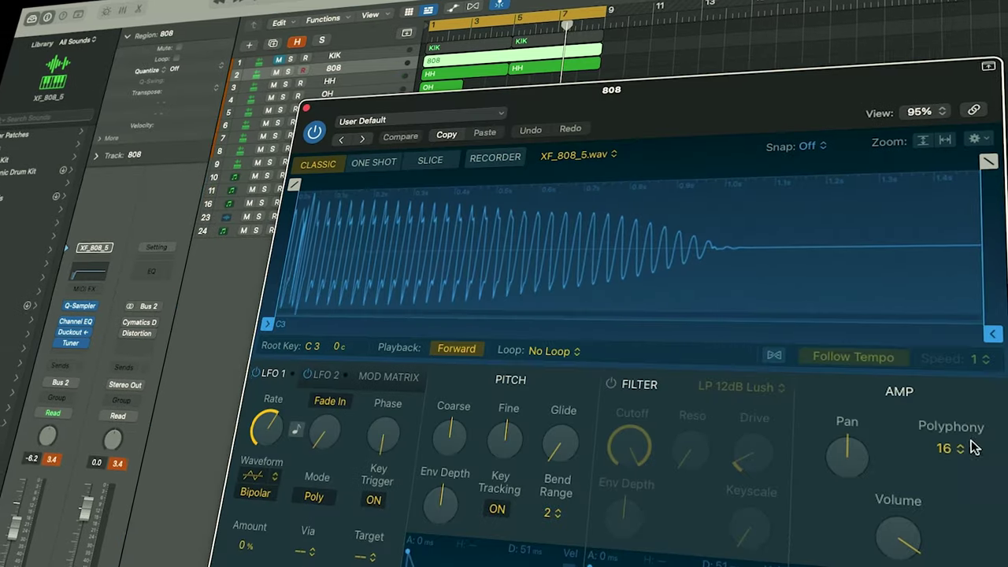
Set the 808 Quick Sampler's polyphony to Mono and lower the 808 track's level to -11.6 dB.
{"action": "left_click", "coordinate": [975, 448]}
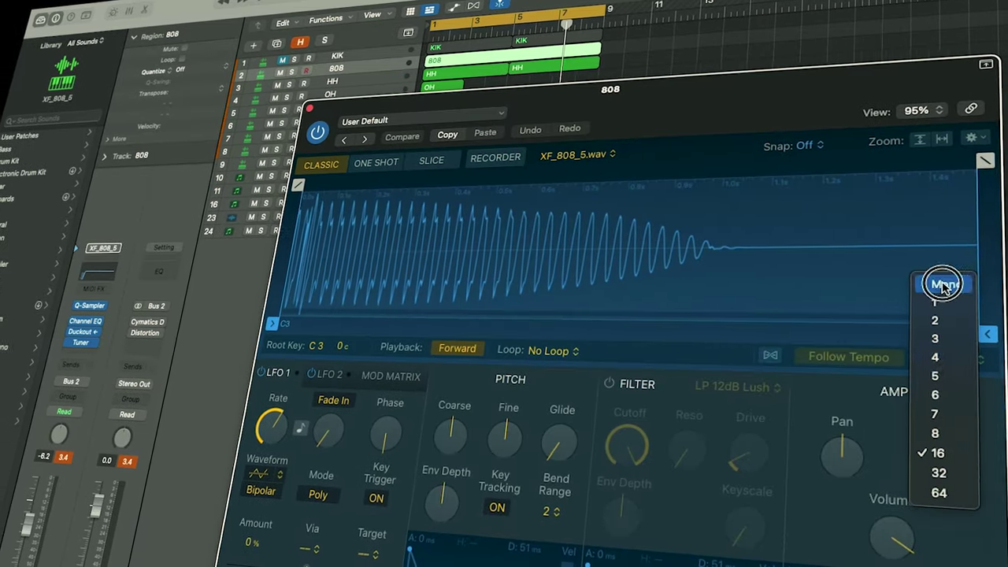
{"action": "left_click", "coordinate": [941, 286]}
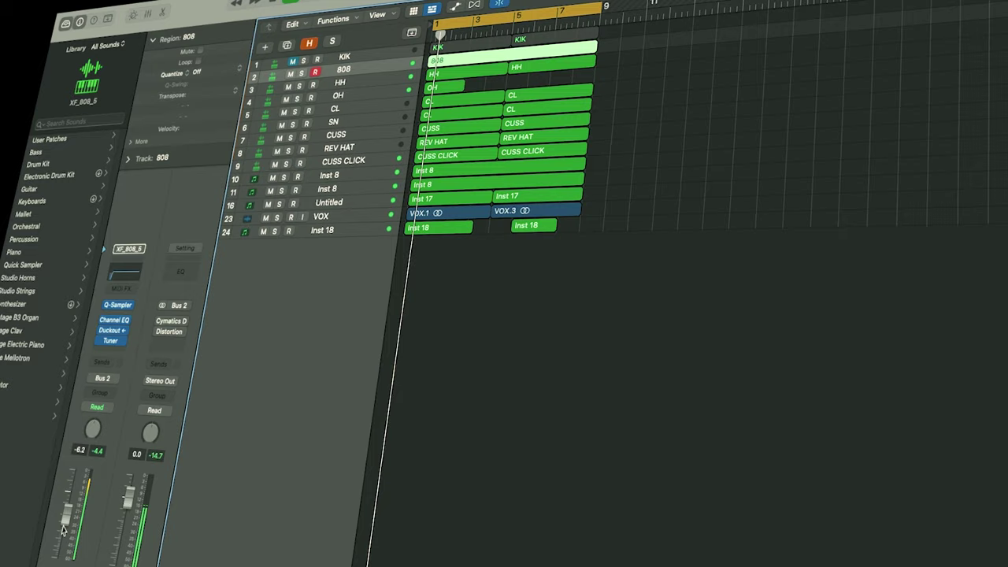
{"action": "left_click_drag", "start_coordinate": [63, 530], "coordinate": [95, 523]}
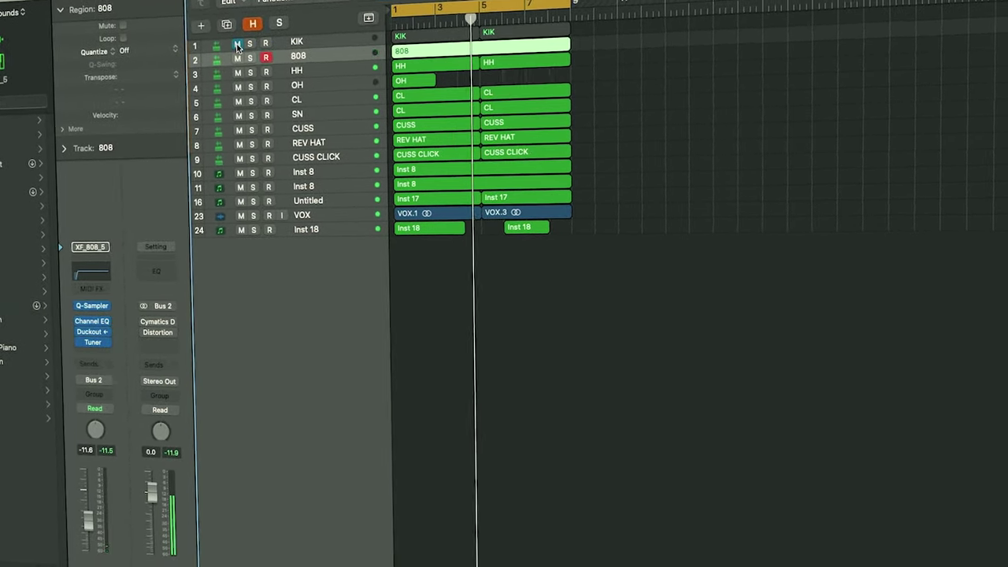
Unmute the KIK track and set its Quick Sampler's polyphony to Mono.
{"action": "left_click", "coordinate": [238, 47]}
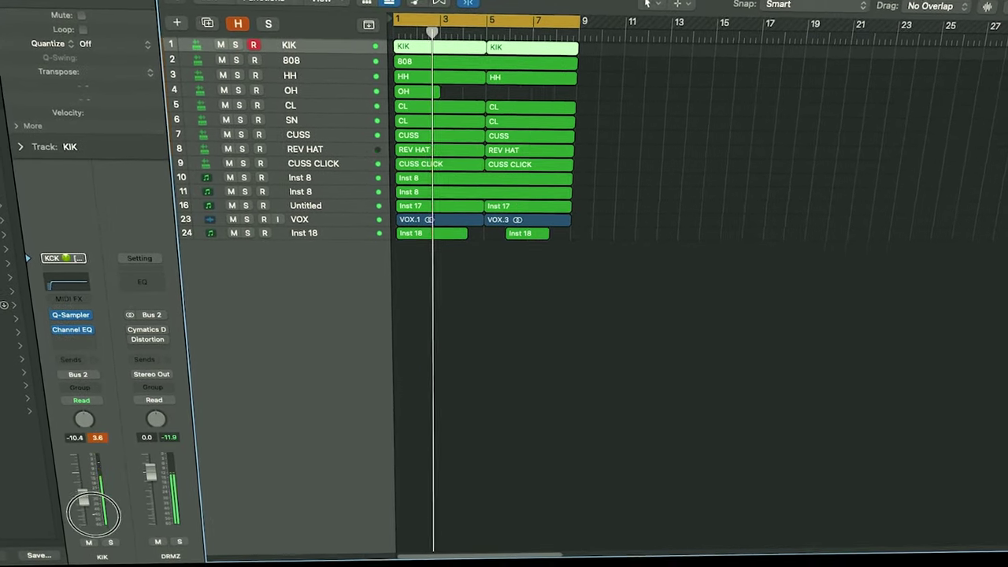
{"action": "left_click", "coordinate": [86, 314]}
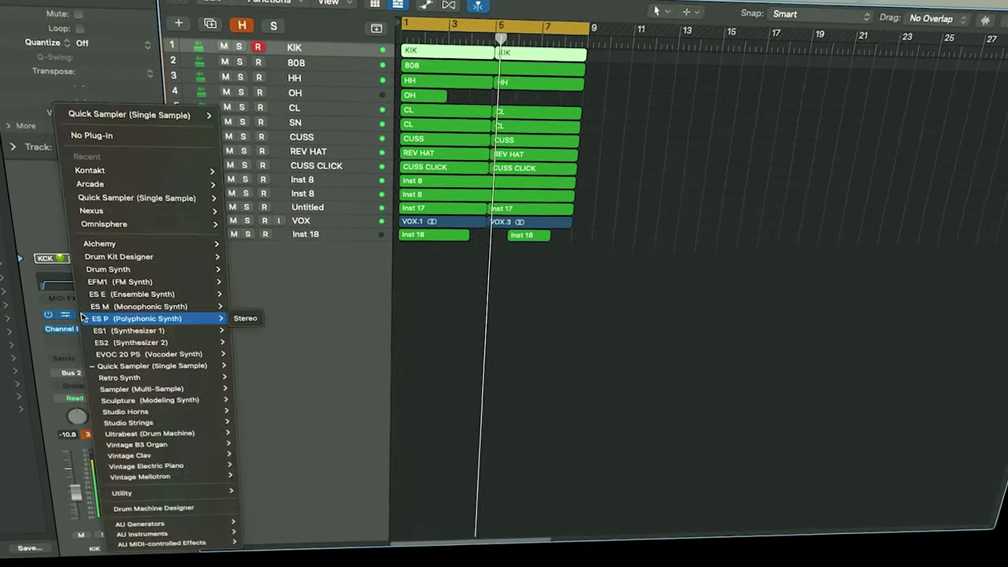
{"action": "left_click", "coordinate": [69, 316]}
{"action": "left_click", "coordinate": [69, 316]}
{"action": "left_click", "coordinate": [836, 397]}
{"action": "left_click", "coordinate": [837, 288]}
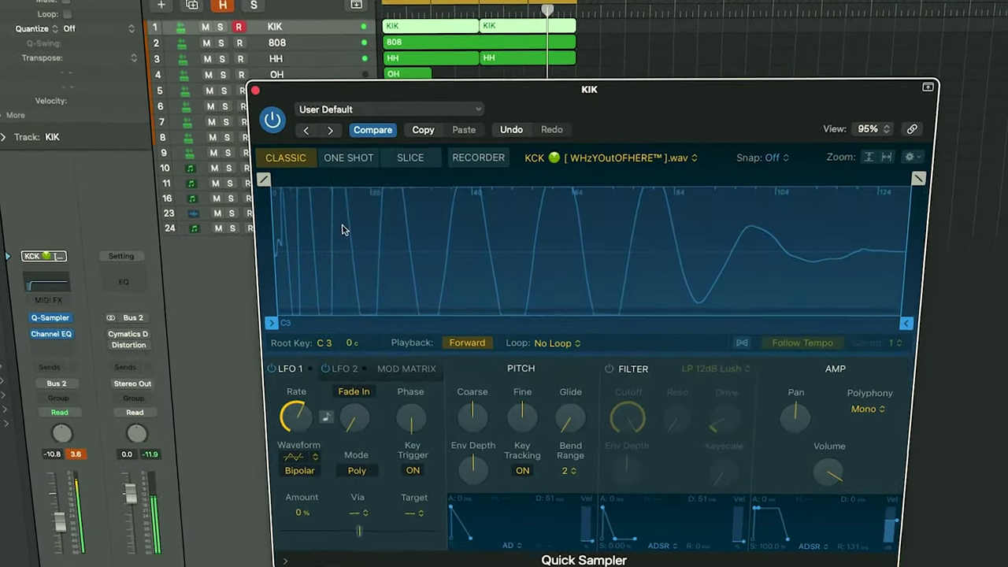
{"action": "left_click", "coordinate": [262, 98]}
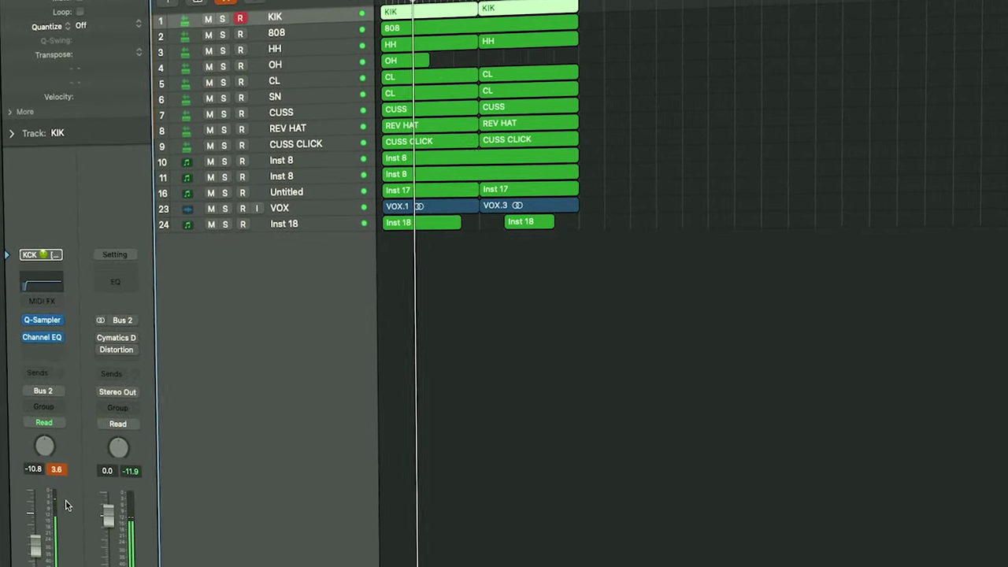
Route the VOX channel's output to Bus 1 in the mixer and dismiss the system alert.
{"action": "key", "text": "x"}
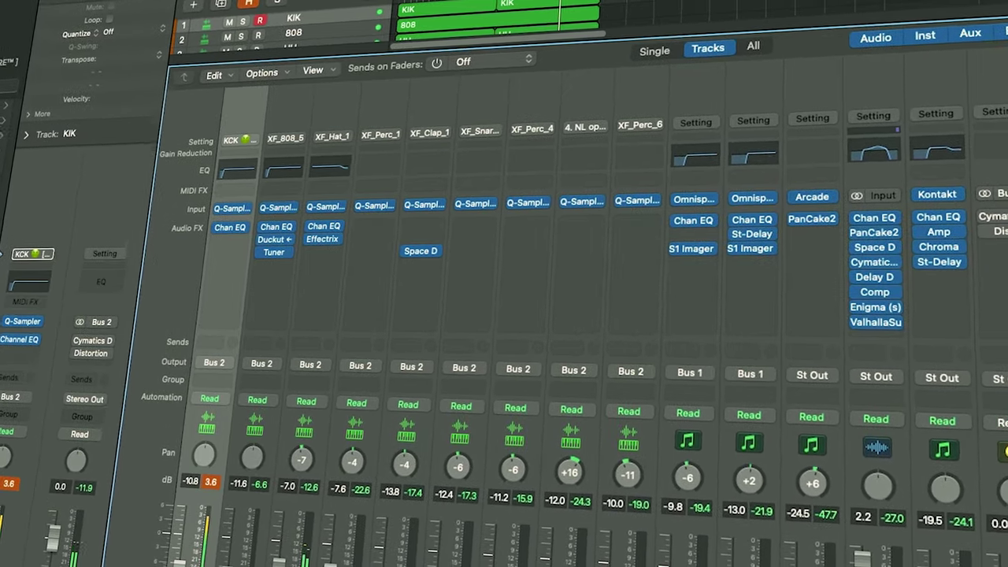
{"action": "left_click", "coordinate": [866, 441]}
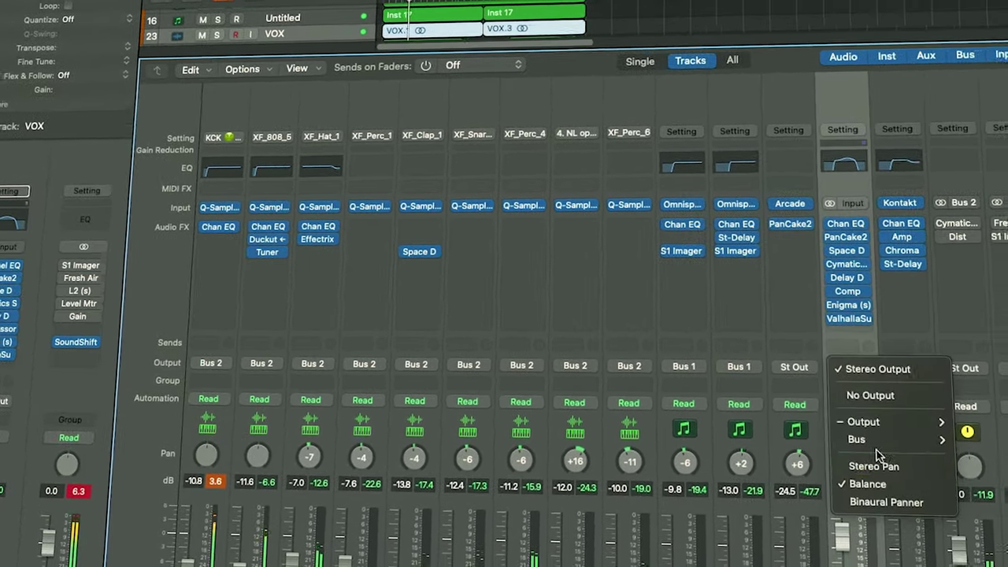
{"action": "left_click", "coordinate": [563, 211]}
{"action": "left_click", "coordinate": [957, 42]}
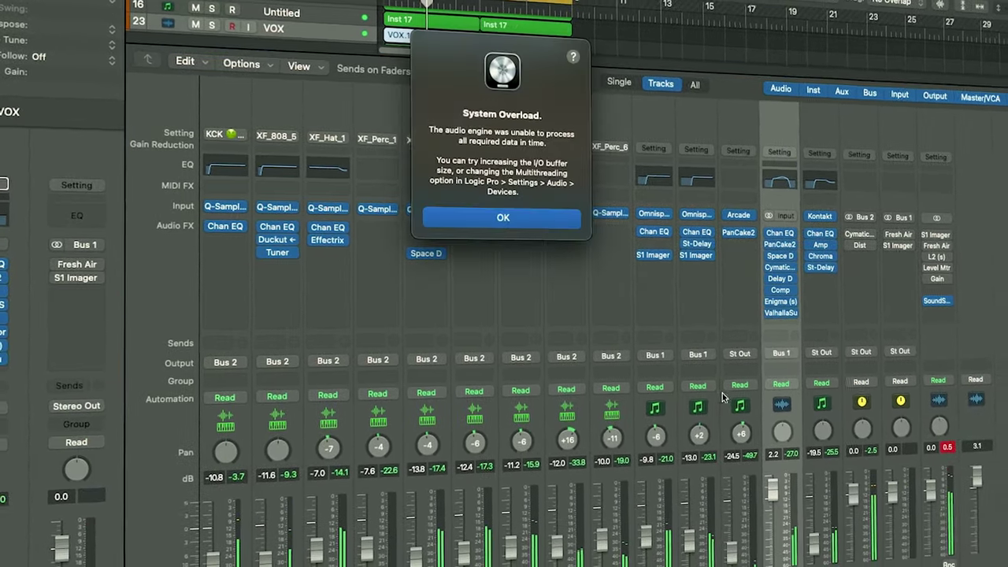
{"action": "key", "text": "Return"}
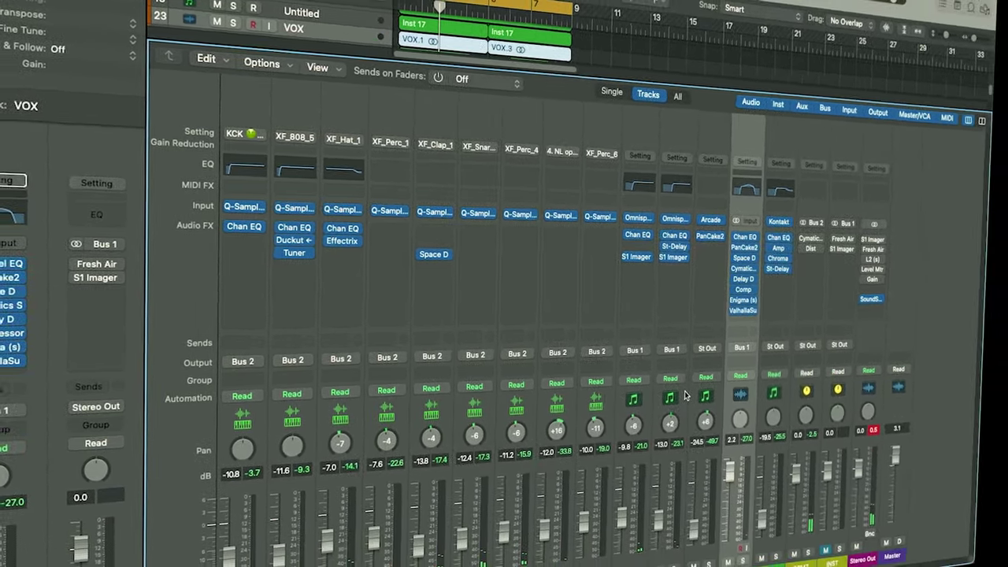
Save the project as SWEETBEAT1147 in the TRAVEL DISK folder on the SHEBANGG2.0 drive.
{"action": "key", "text": "super+s"}
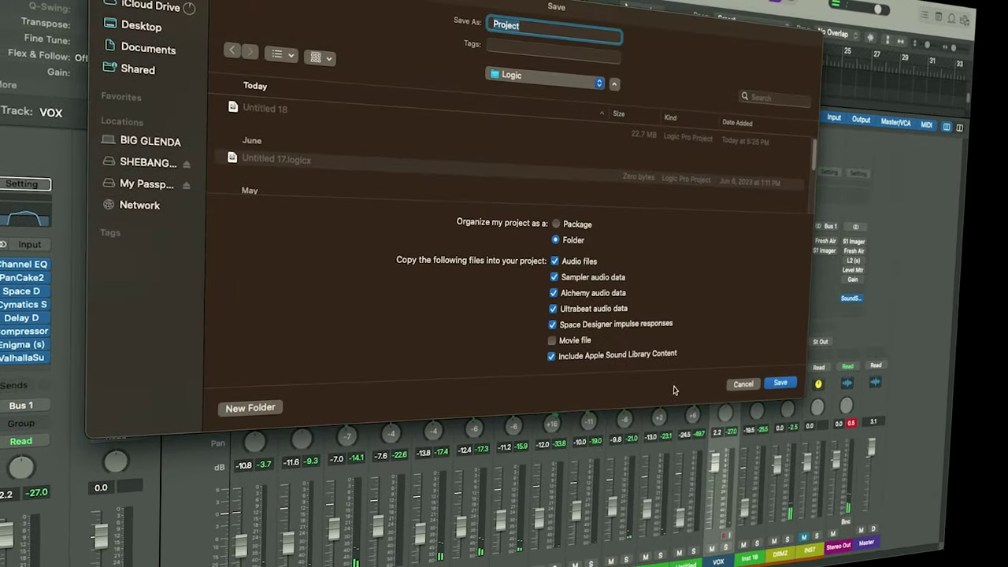
{"action": "type", "text": "SWEETBEAT"}
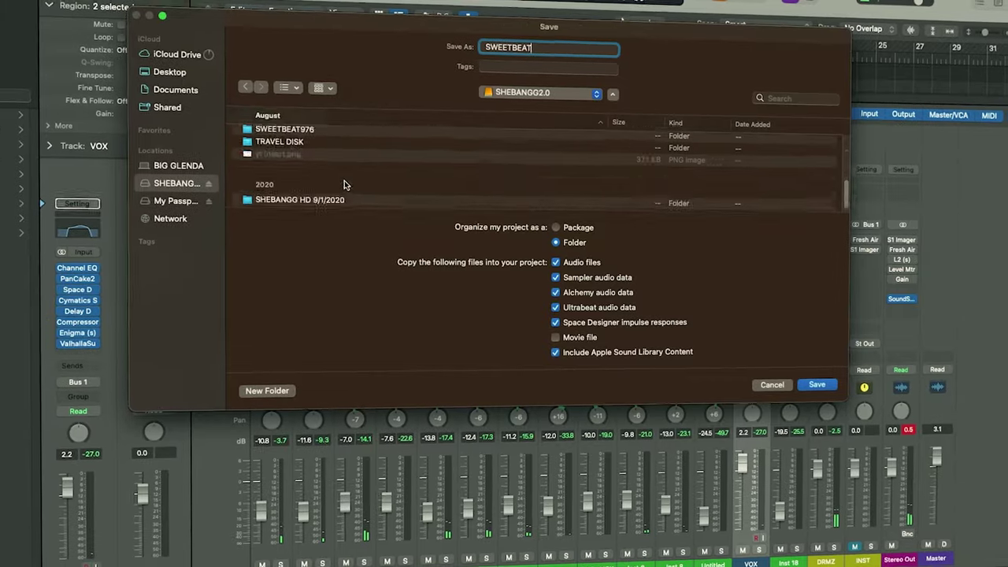
{"action": "scroll", "coordinate": [347, 192], "scroll_direction": "up", "scroll_amount": 2}
{"action": "double_click", "coordinate": [306, 194]}
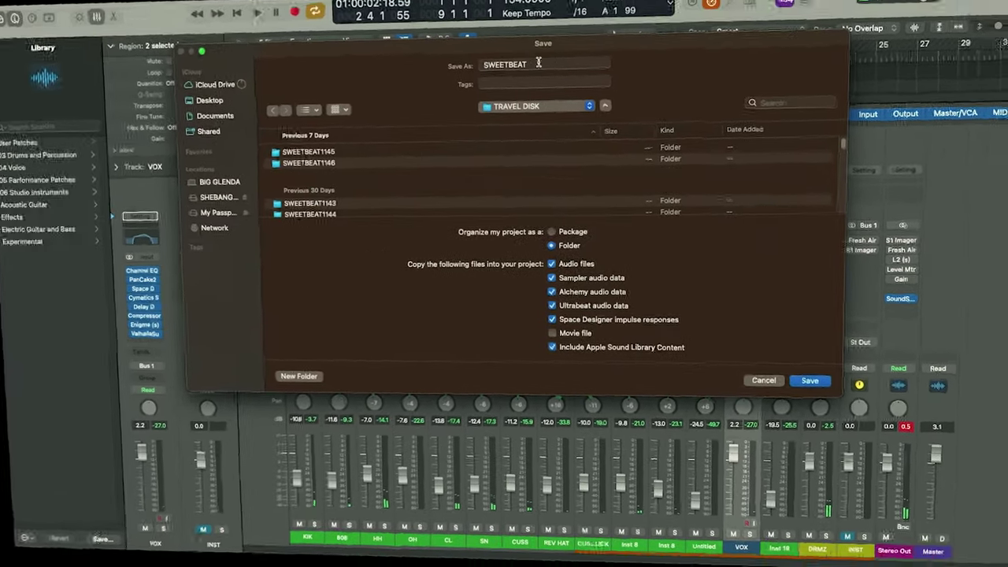
{"action": "left_click", "coordinate": [552, 56]}
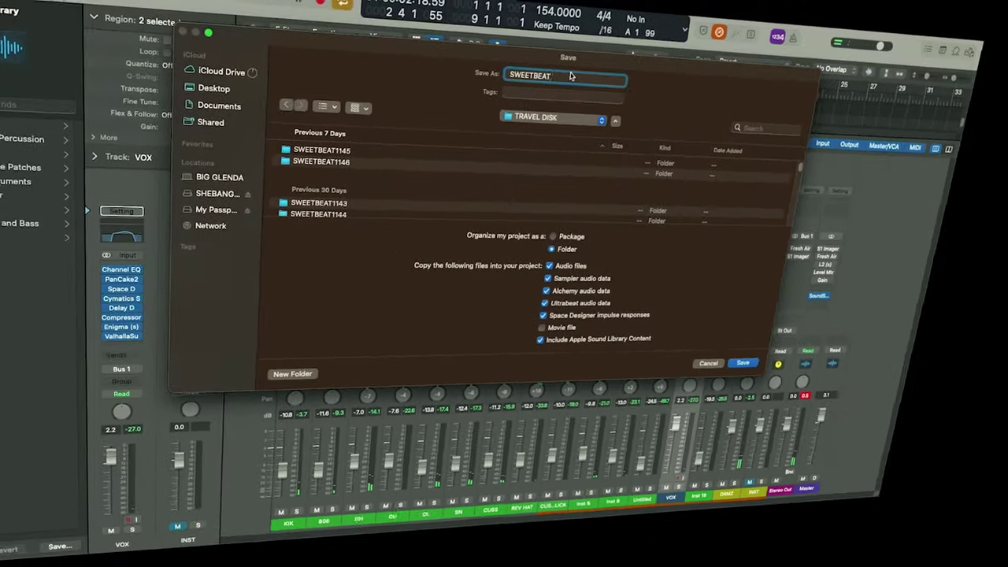
{"action": "type", "text": "1147"}
{"action": "key", "text": "Return"}
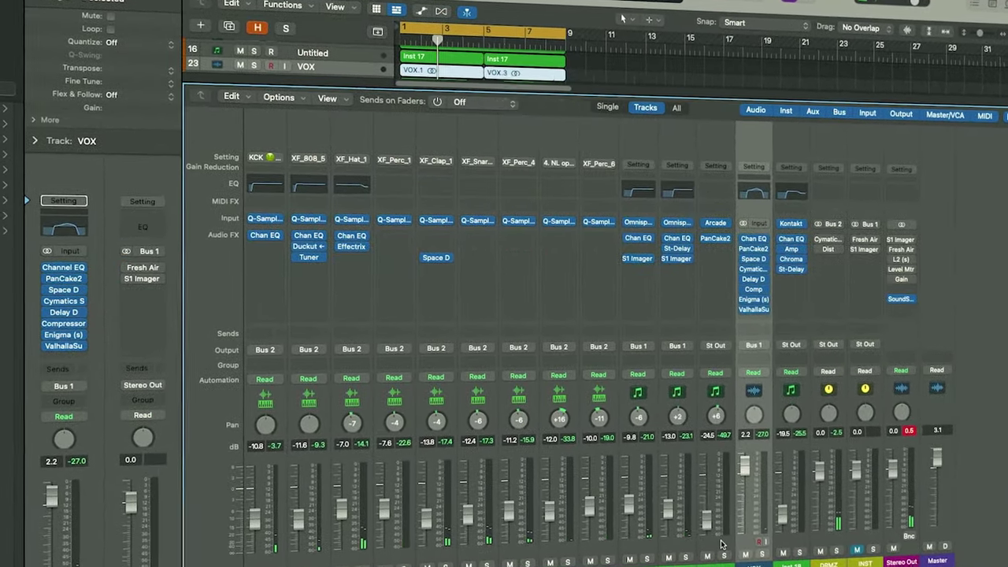
Route the Untitled (Arcade) channel's output to Bus 1, the INST bus.
{"action": "left_click", "coordinate": [746, 351]}
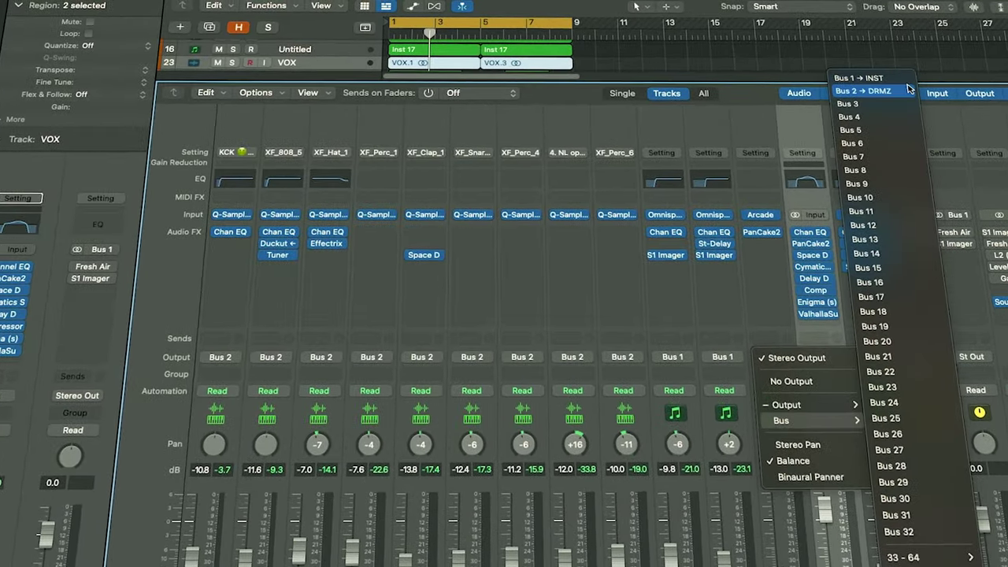
{"action": "left_click", "coordinate": [916, 77]}
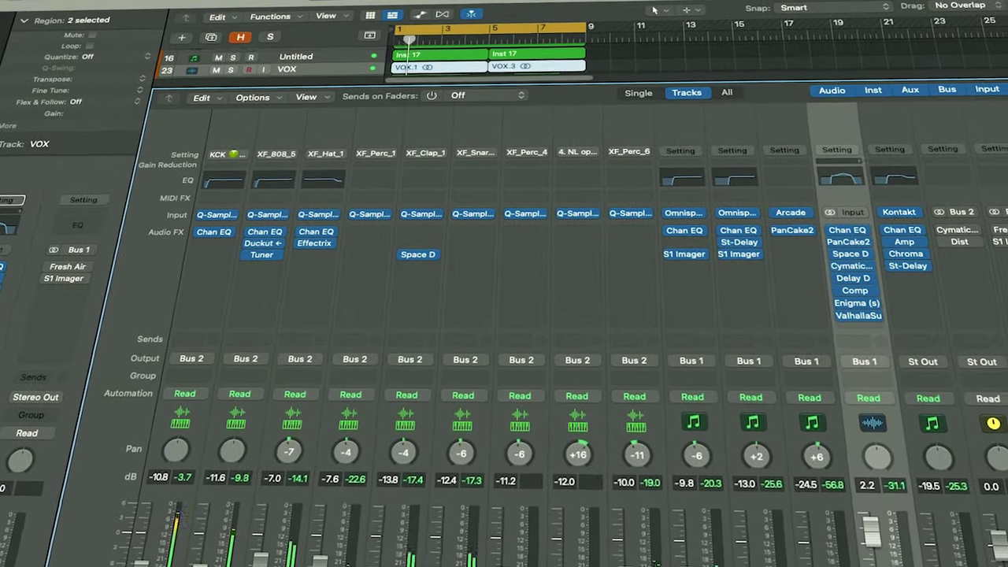
{"action": "left_click", "coordinate": [536, 223]}
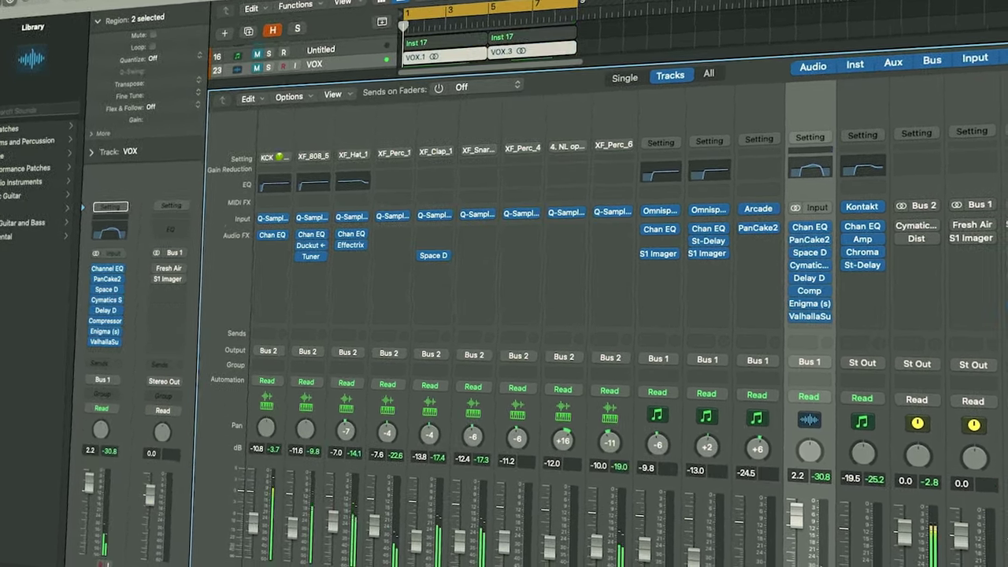
Route the Inst 18 (Kontakt) channel's output to Bus 1, the INST bus.
{"action": "left_click", "coordinate": [871, 359]}
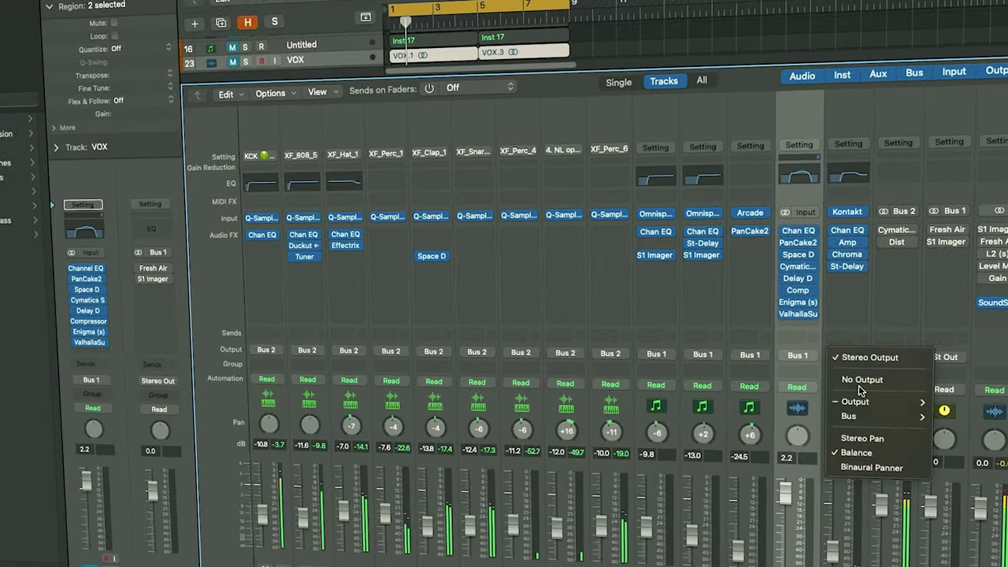
{"action": "mouse_move", "coordinate": [880, 413]}
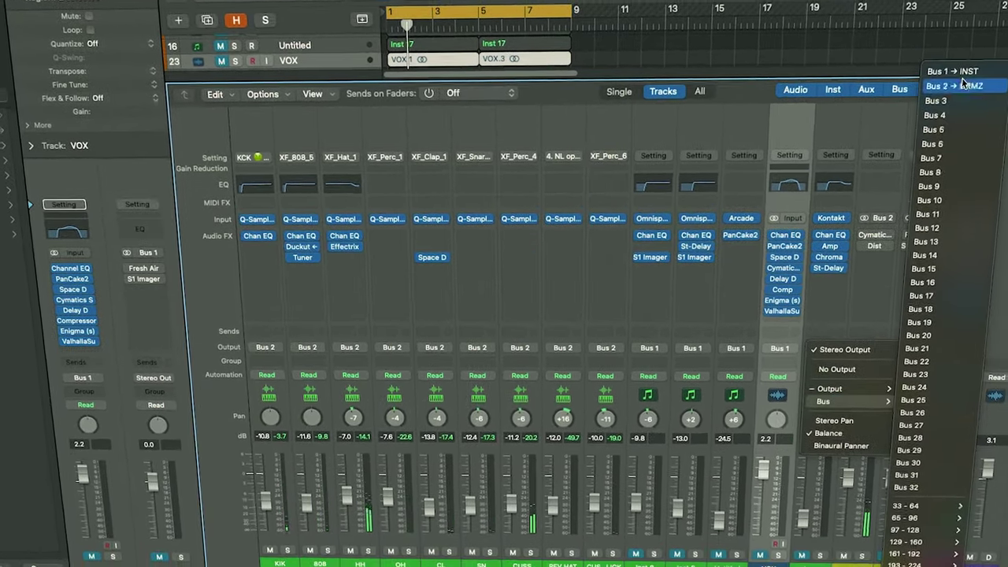
{"action": "left_click", "coordinate": [961, 394]}
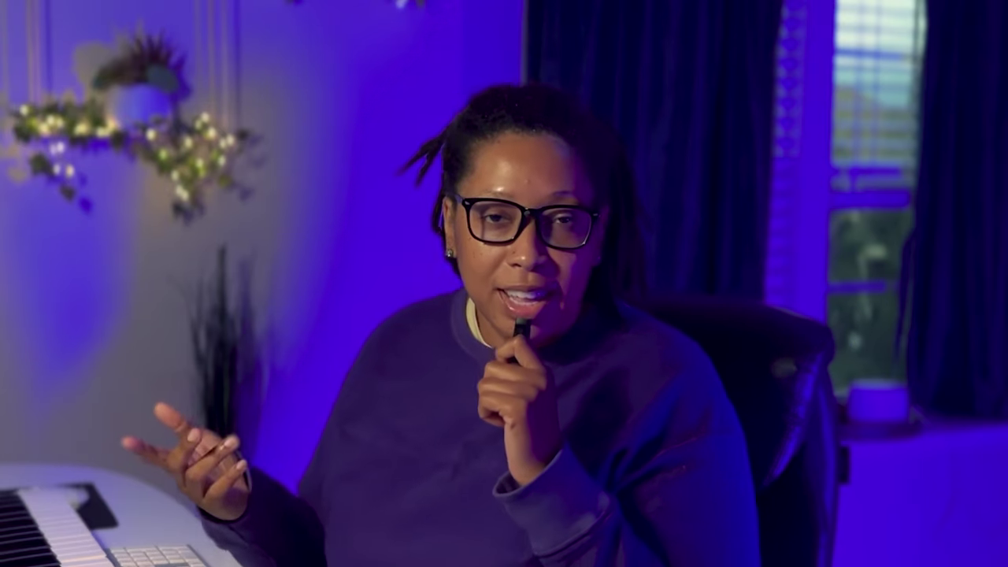